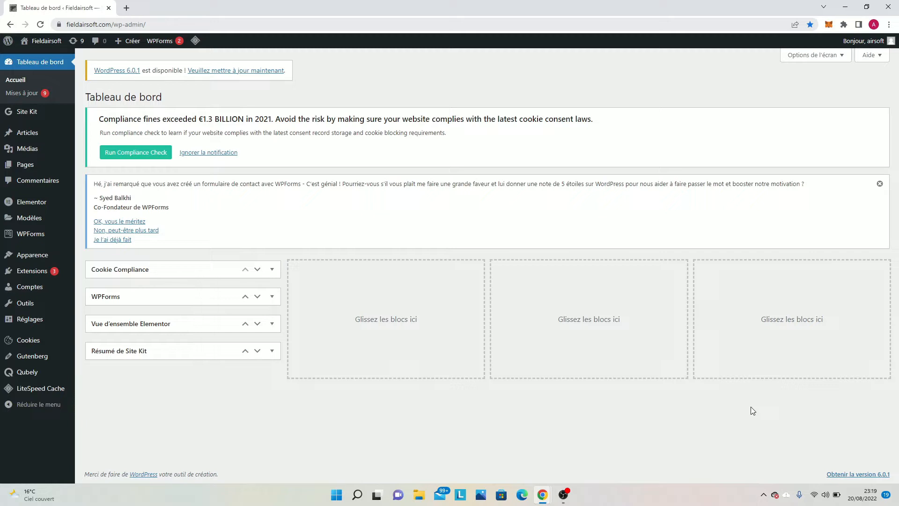
# Step: Open the list of installed extensions and look through it down to WPForms Lite
pyautogui.moveTo(23, 258)
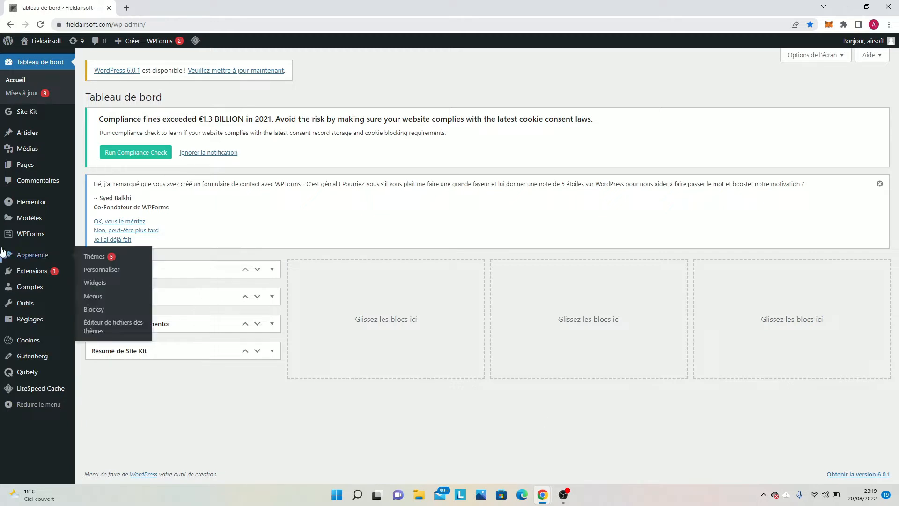
pyautogui.click(33, 277)
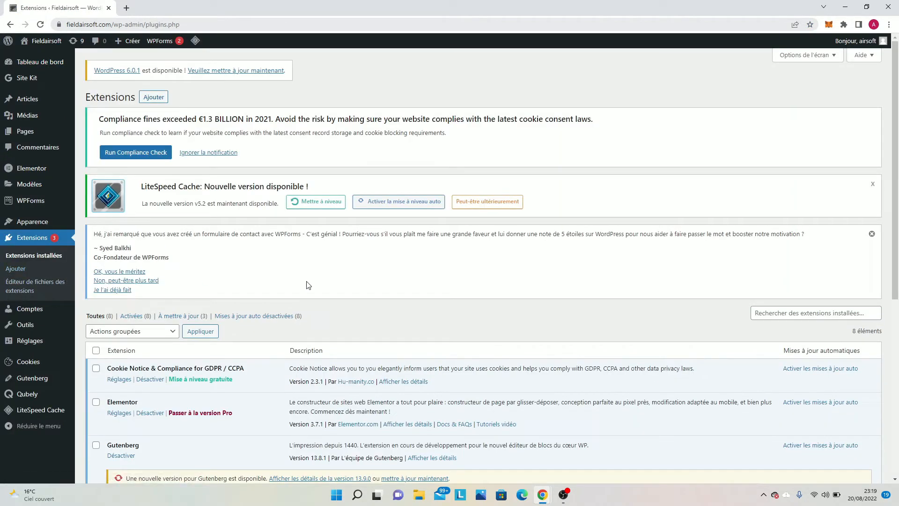
pyautogui.scroll(-7, 307, 285)
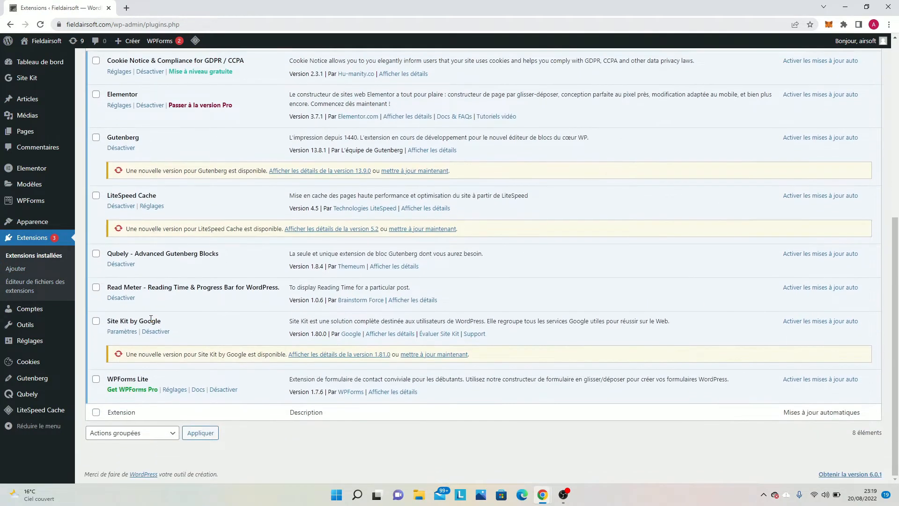
pyautogui.scroll(1, 139, 370)
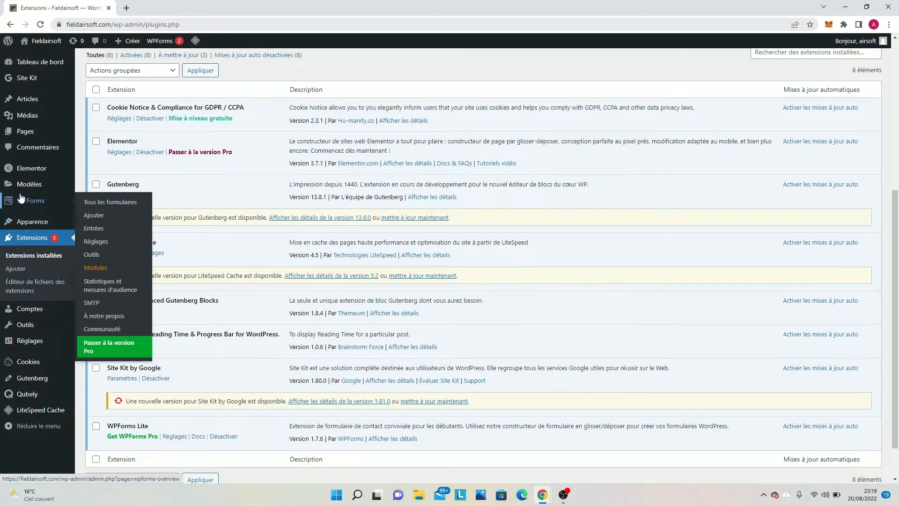
# Step: Open the overview of all WPForms forms and examine the existing contact forms
pyautogui.click(96, 206)
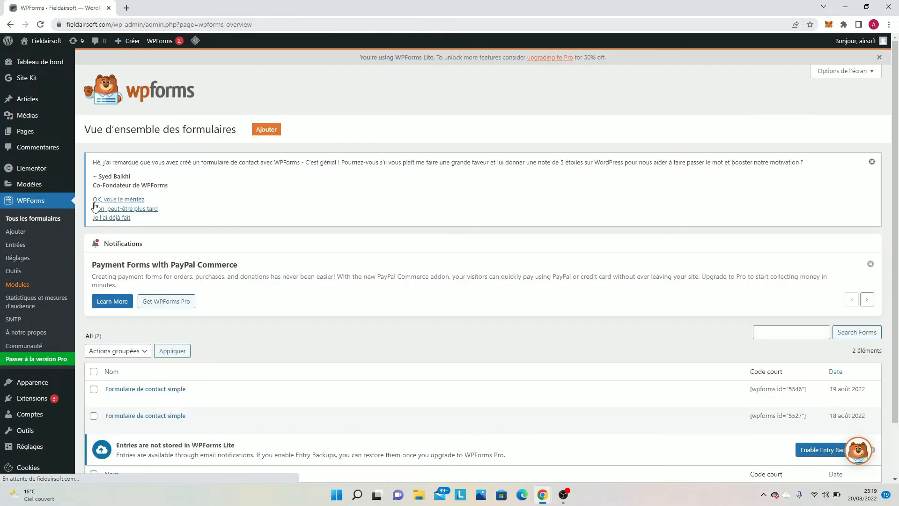
pyautogui.scroll(-1, 246, 275)
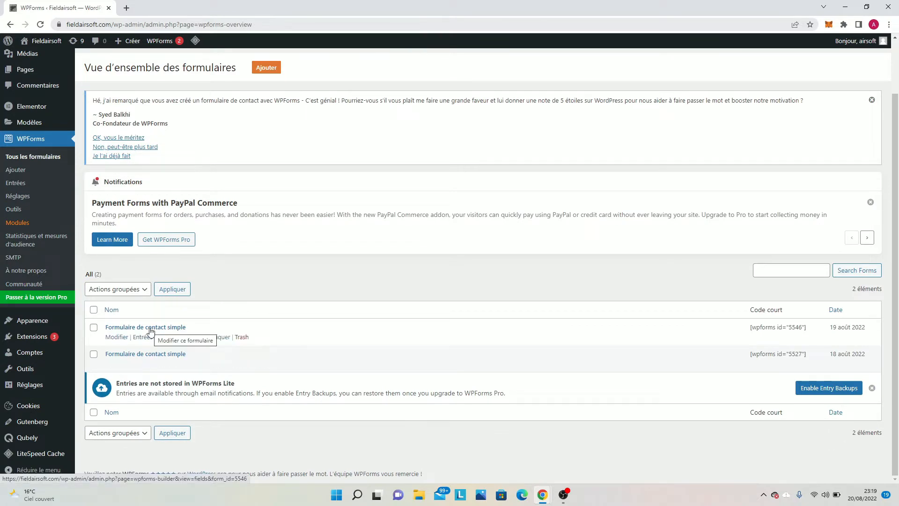
pyautogui.scroll(1, 129, 160)
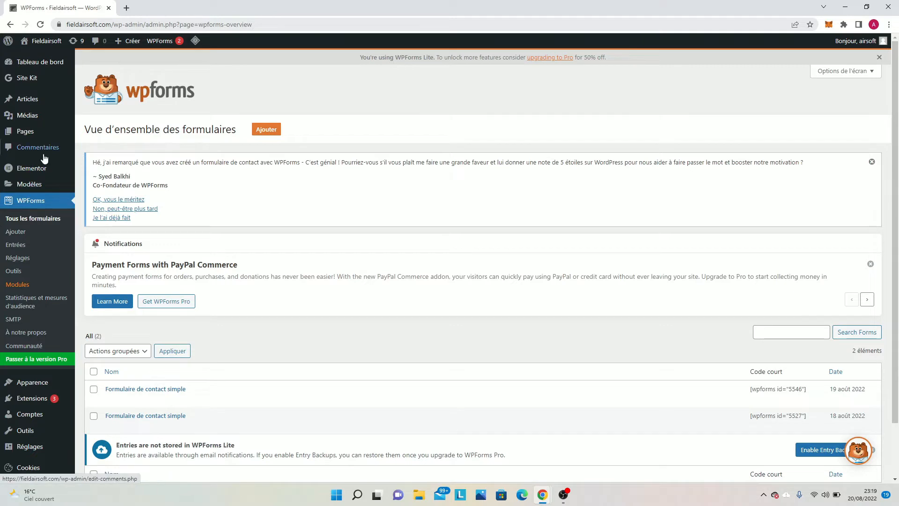
# Step: Open the Contact page from the list of all pages and edit it with Elementor
pyautogui.click(32, 131)
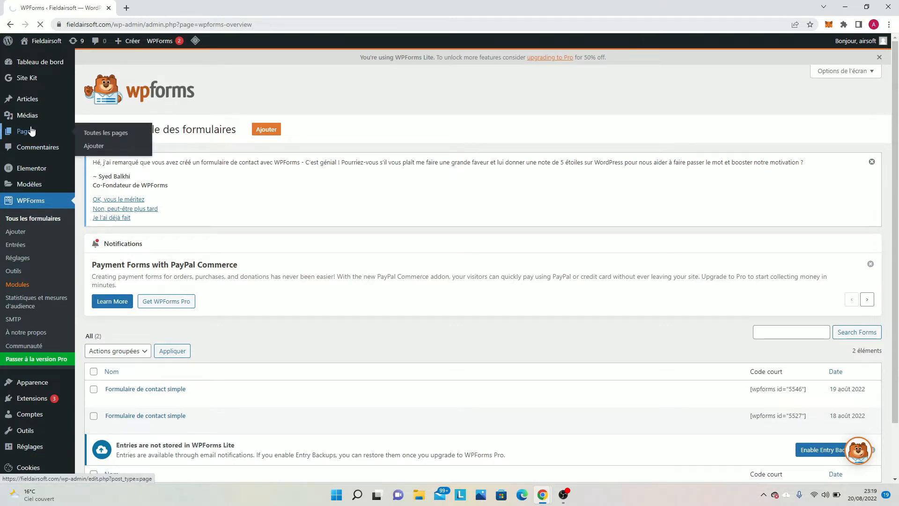
pyautogui.scroll(-3, 194, 412)
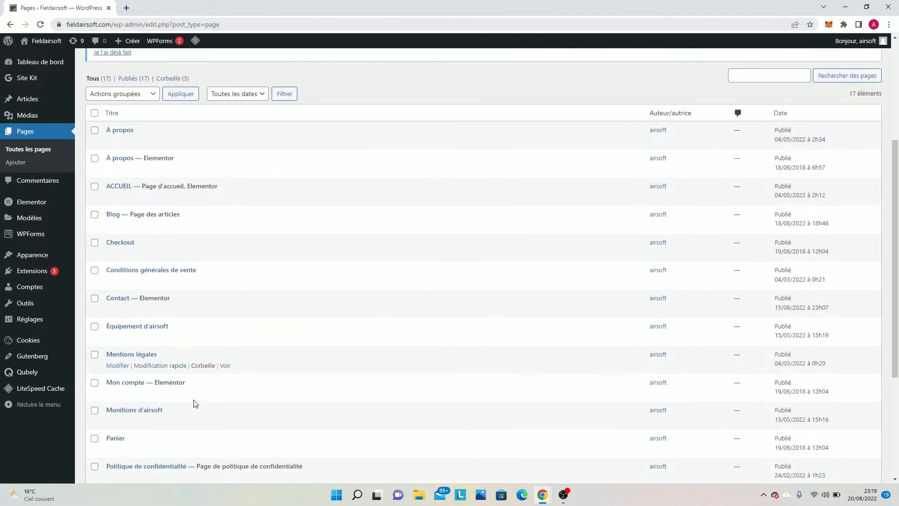
pyautogui.scroll(-4, 195, 403)
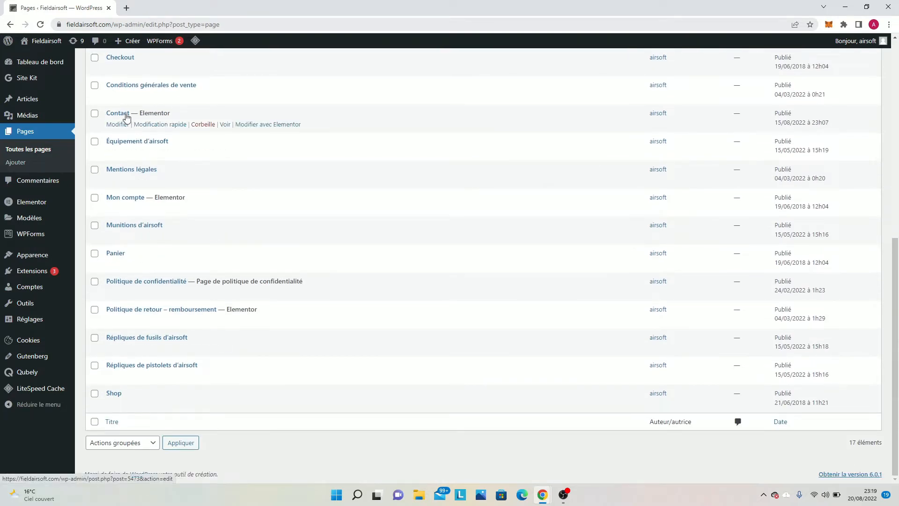
pyautogui.click(127, 116)
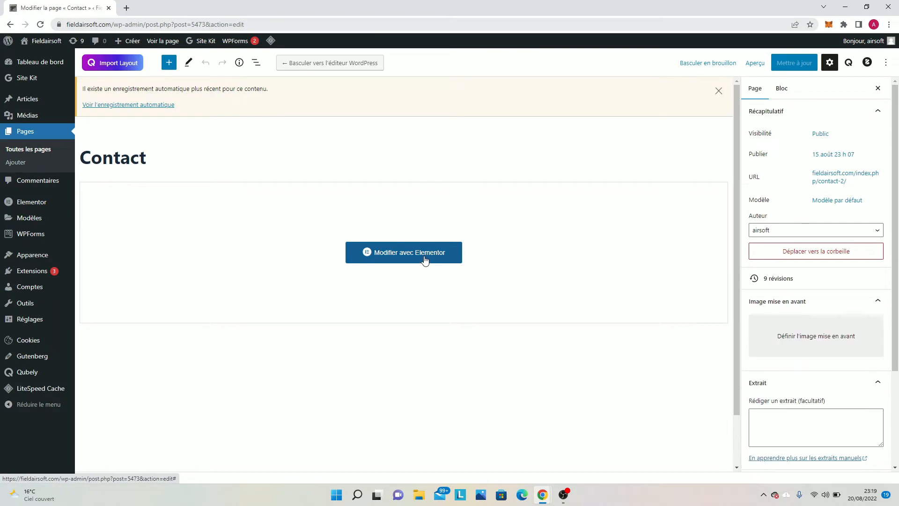
pyautogui.click(425, 260)
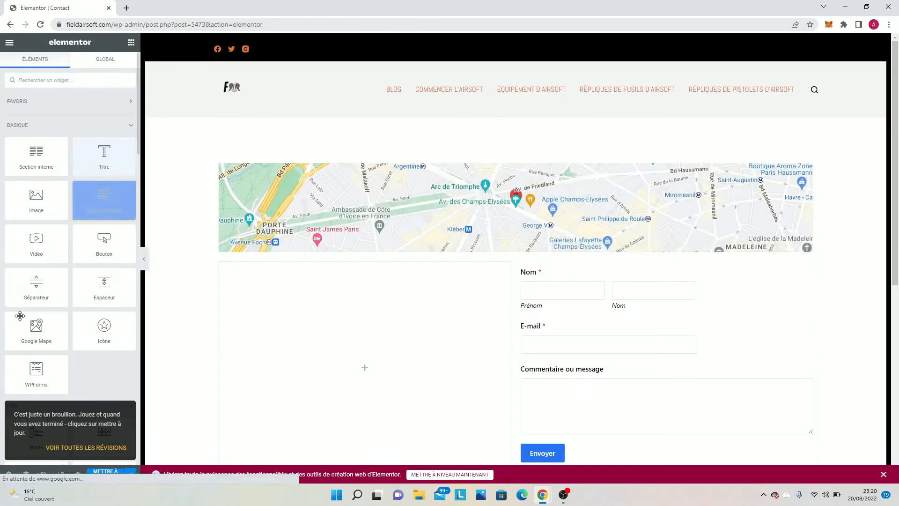
# Step: Examine the available Elementor widgets and the Contact page's existing map and form layout
pyautogui.scroll(-1, 94, 294)
pyautogui.scroll(-7, 93, 295)
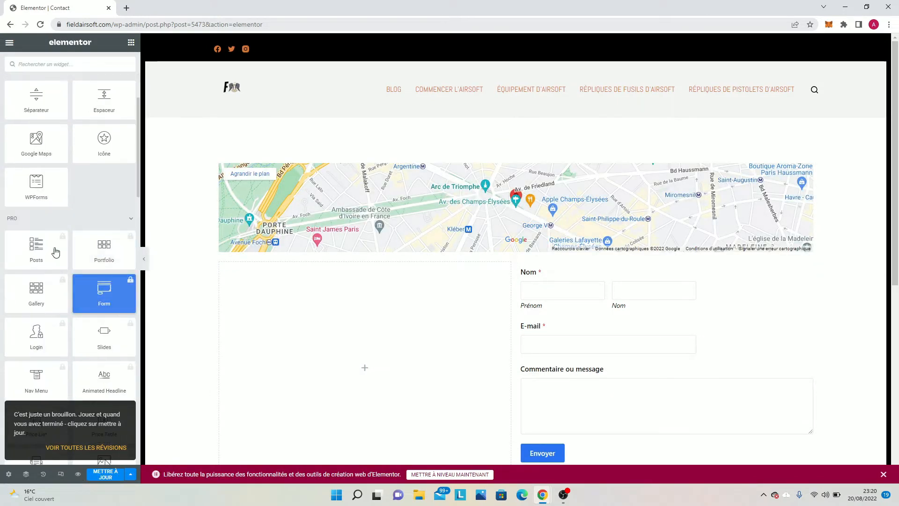
pyautogui.scroll(1, 48, 244)
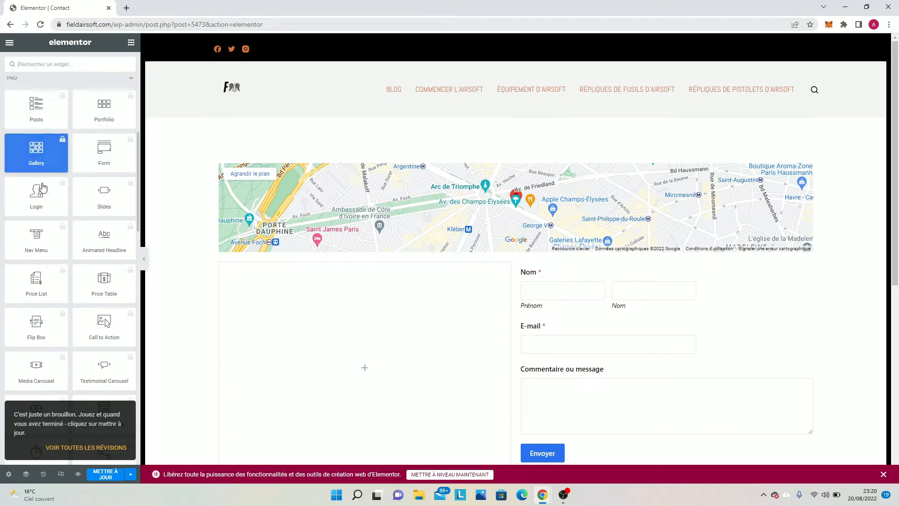
pyautogui.scroll(-1, 55, 234)
pyautogui.scroll(-4, 55, 239)
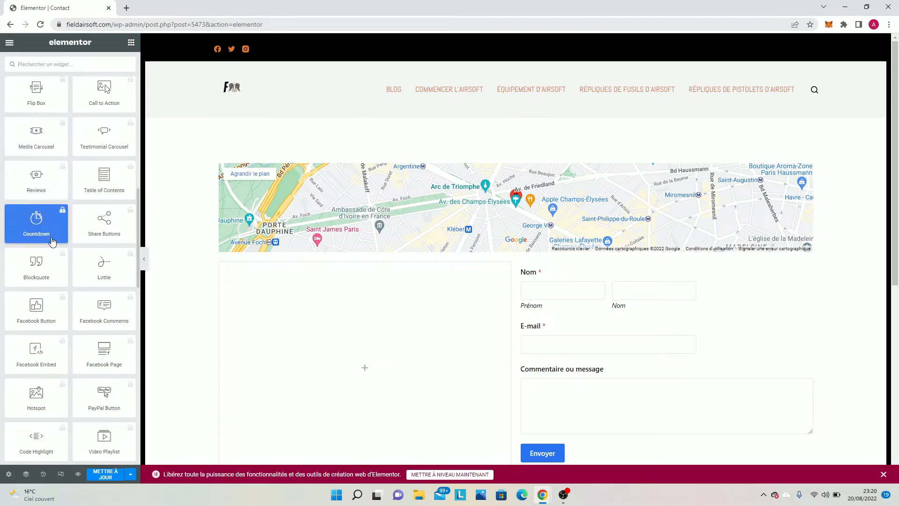
pyautogui.scroll(-2, 52, 241)
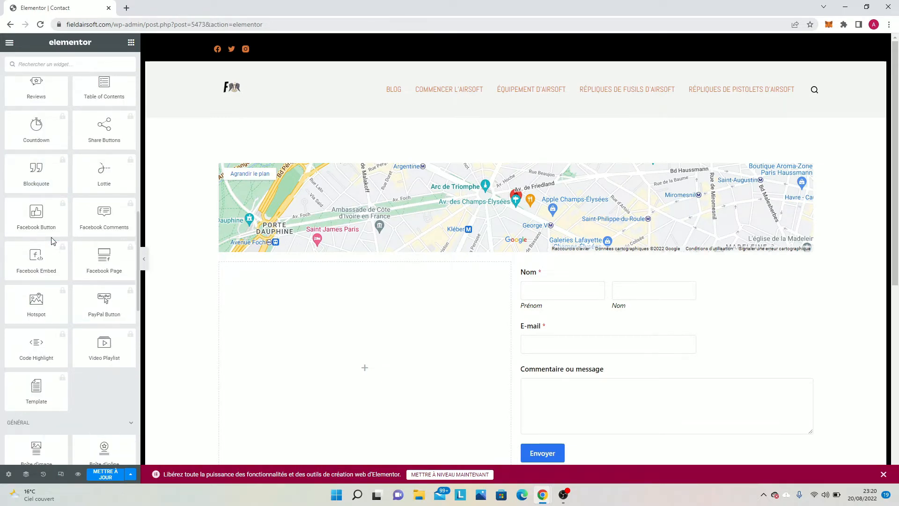
pyautogui.scroll(-1, 44, 277)
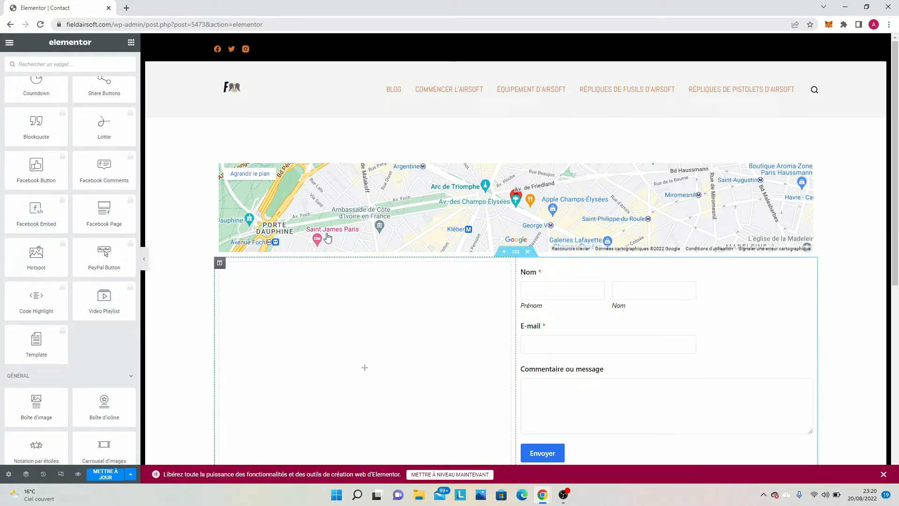
pyautogui.scroll(-1, 424, 198)
pyautogui.scroll(-4, 425, 198)
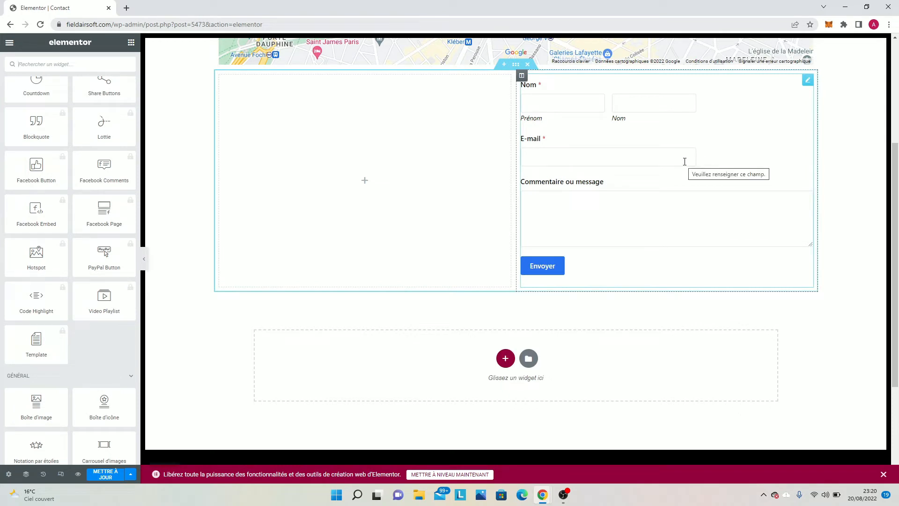
# Step: Add a single-column section and an equal two-column section below the existing contact form
pyautogui.click(506, 358)
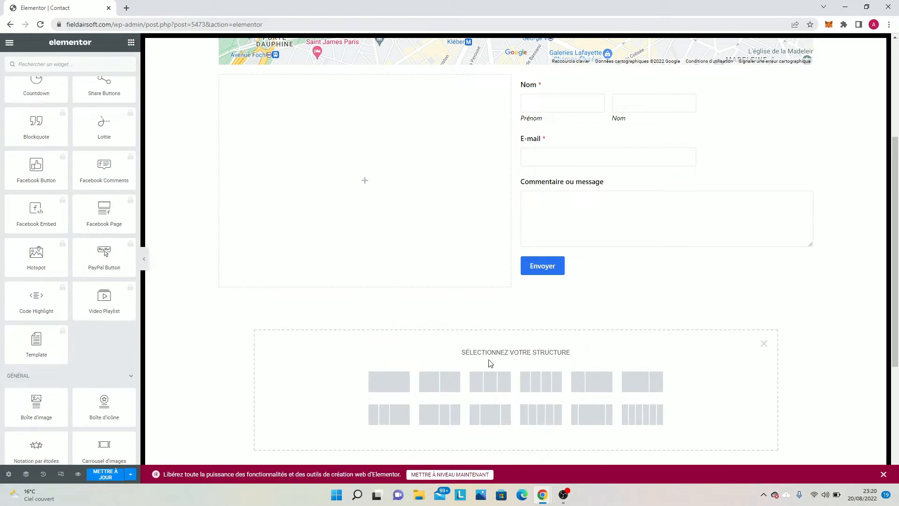
pyautogui.scroll(-1, 490, 363)
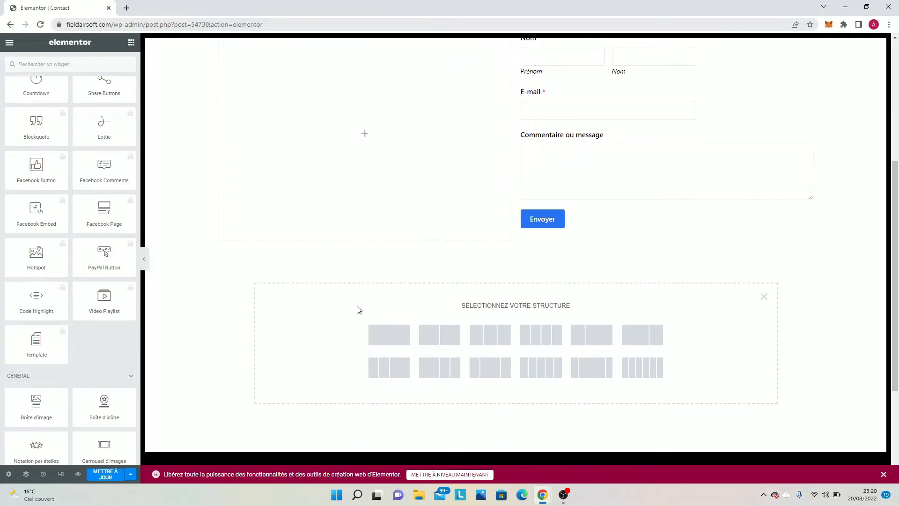
pyautogui.click(764, 297)
pyautogui.click(512, 316)
pyautogui.click(403, 347)
pyautogui.click(504, 335)
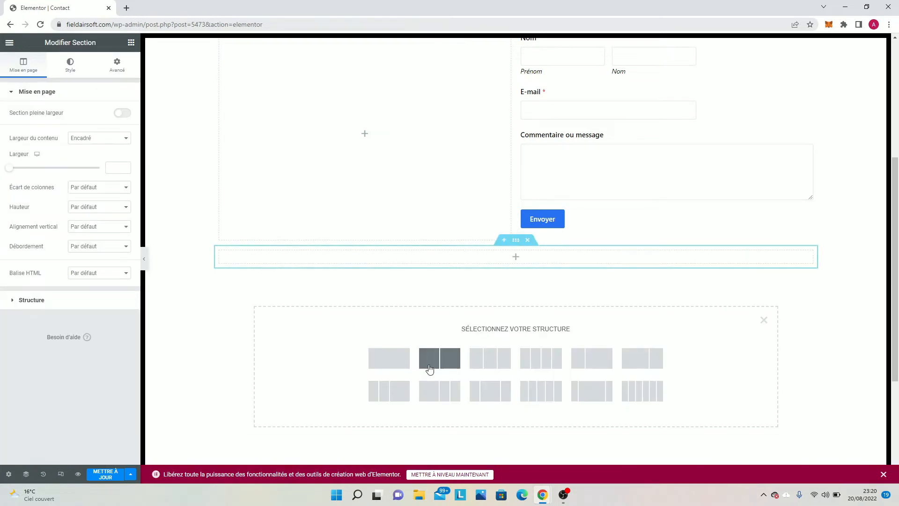
pyautogui.click(452, 364)
# Step: Place a WPForms widget in the right column of the new two-column section, using the first "Formulaire de contact simple" form
pyautogui.scroll(1, 543, 123)
pyautogui.scroll(2, 543, 124)
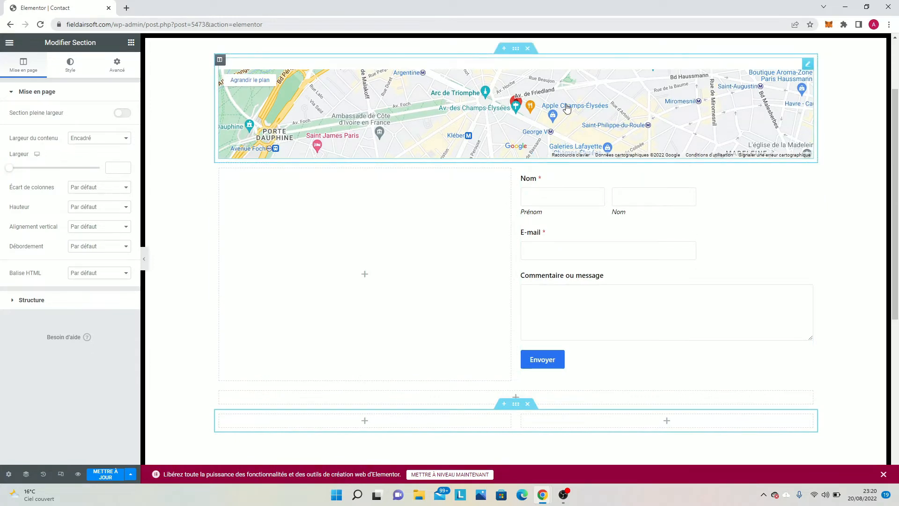
pyautogui.scroll(2, 566, 108)
pyautogui.scroll(-5, 451, 194)
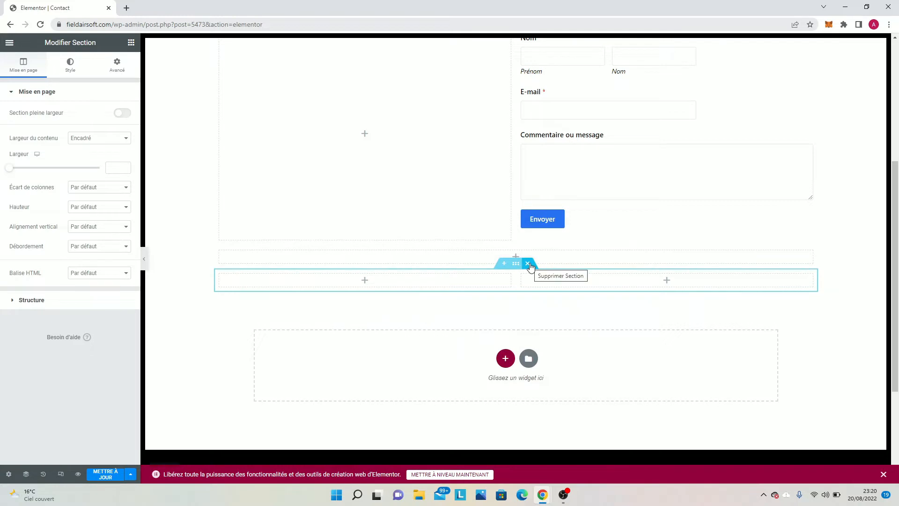
pyautogui.click(666, 283)
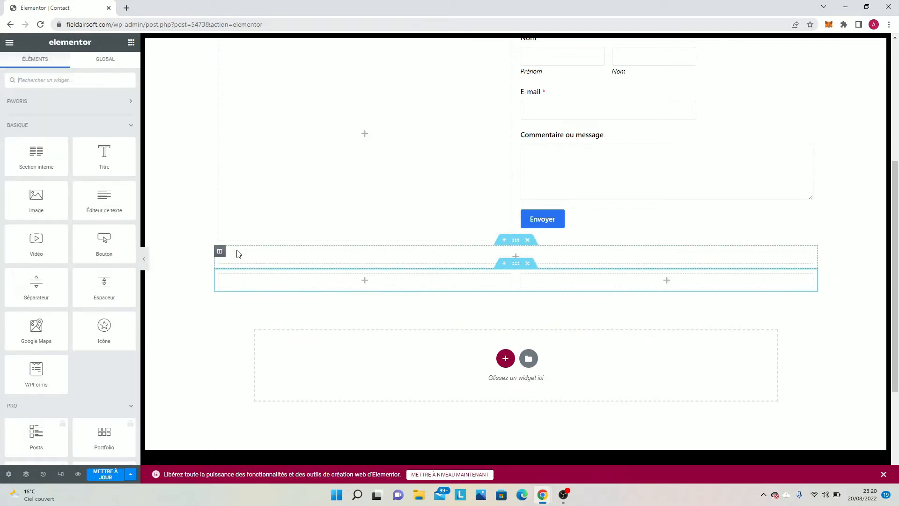
pyautogui.moveTo(32, 383); pyautogui.dragTo(662, 283)
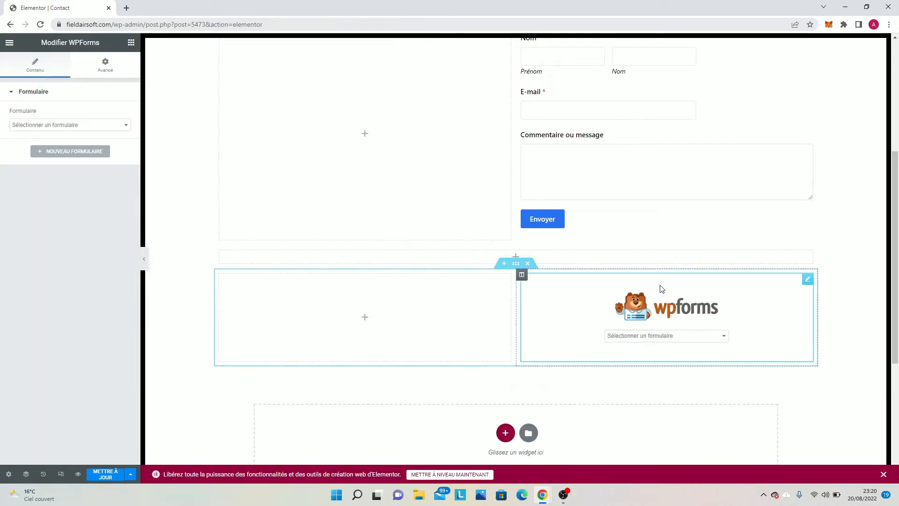
pyautogui.click(658, 336)
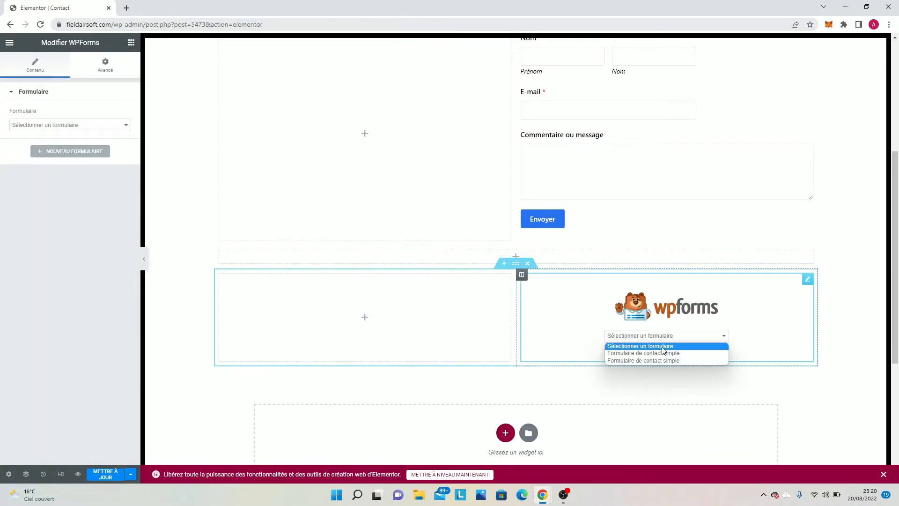
pyautogui.click(662, 353)
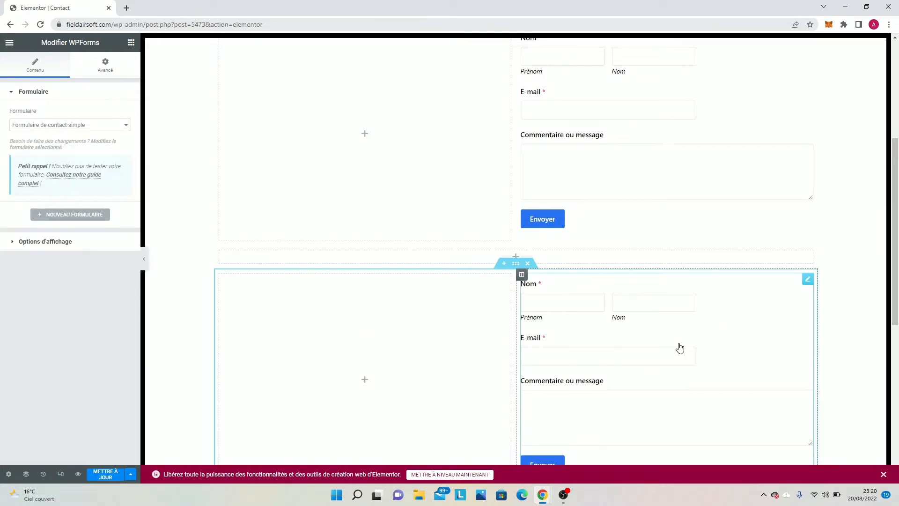
# Step: Try showing the form name through the new form's display options and switch it back off
pyautogui.scroll(-1, 625, 366)
pyautogui.scroll(-2, 626, 366)
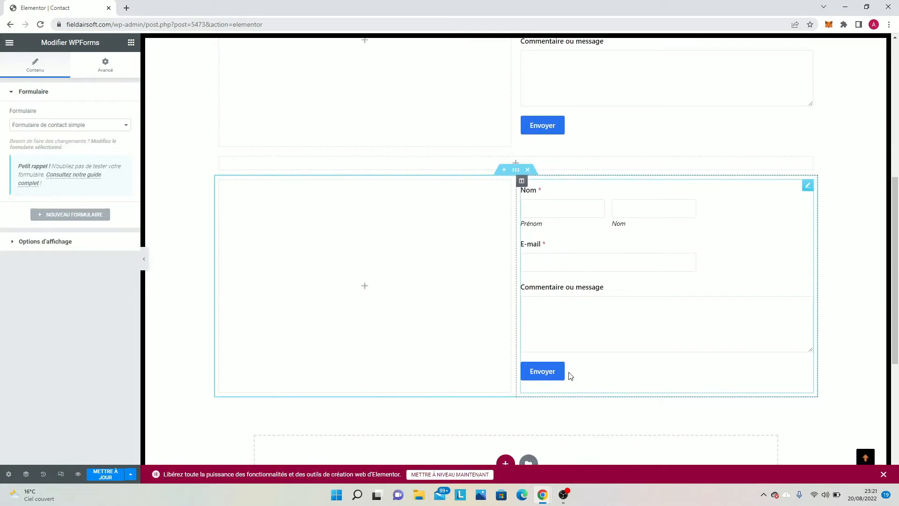
pyautogui.click(74, 242)
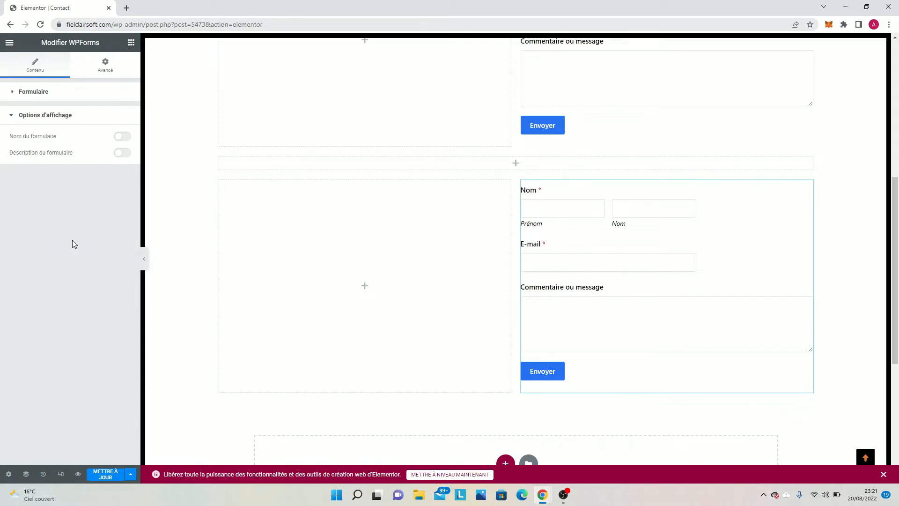
pyautogui.click(122, 138)
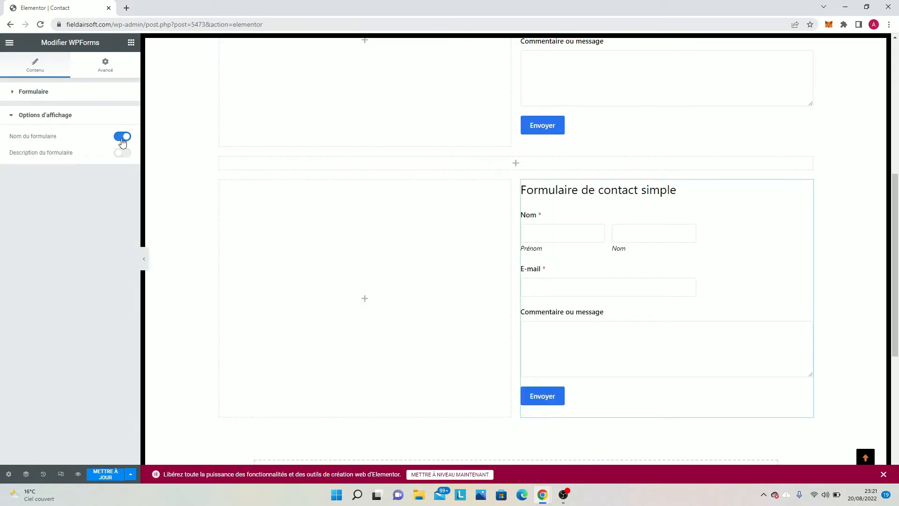
pyautogui.click(122, 139)
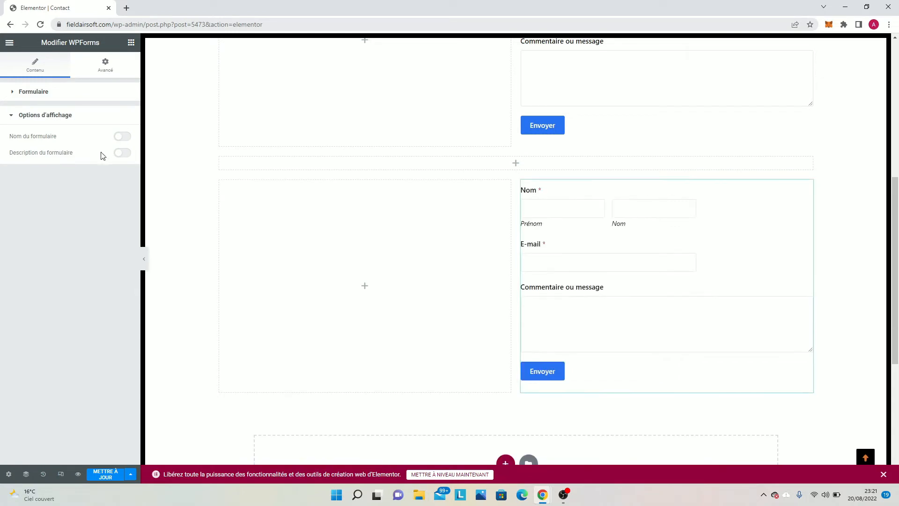
pyautogui.click(48, 99)
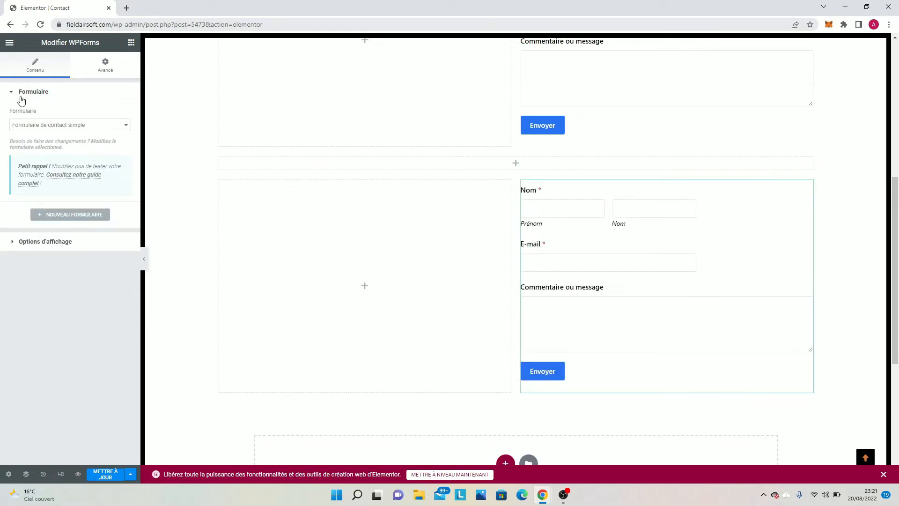
pyautogui.click(21, 100)
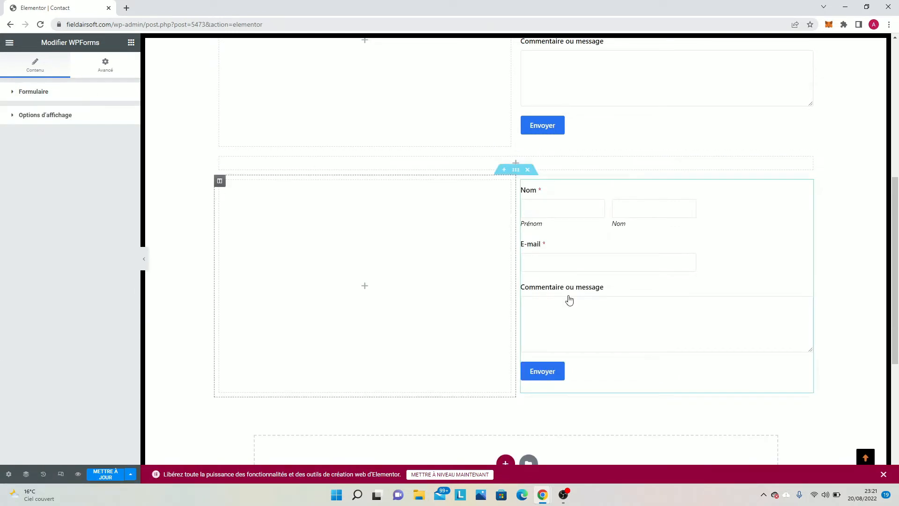
pyautogui.scroll(5, 569, 300)
pyautogui.scroll(2, 565, 193)
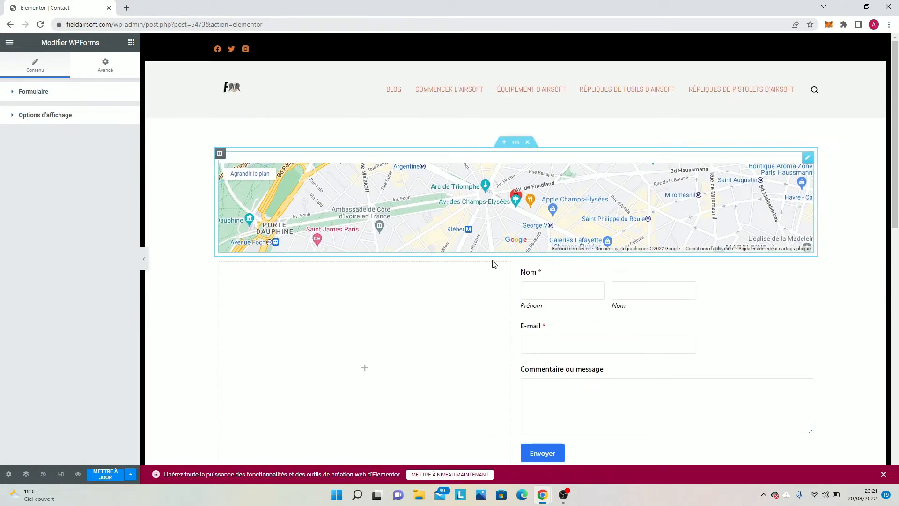
pyautogui.scroll(-6, 538, 225)
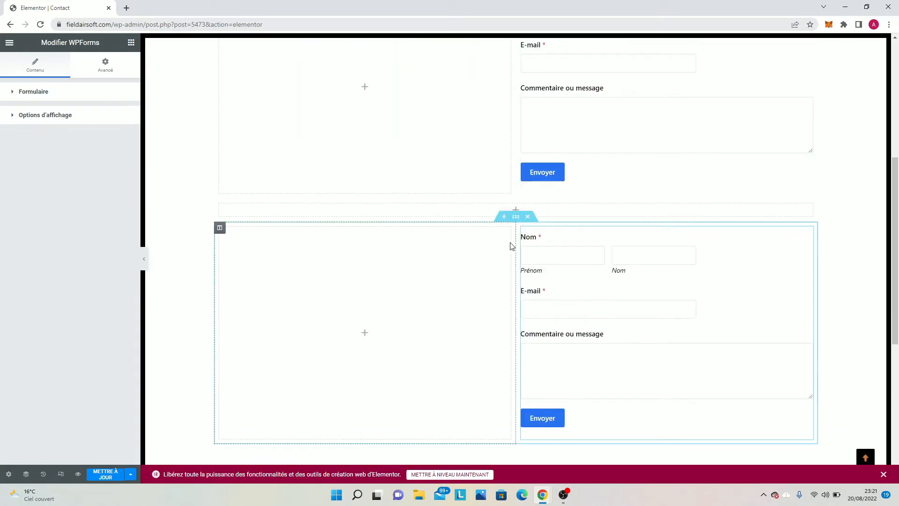
pyautogui.click(517, 216)
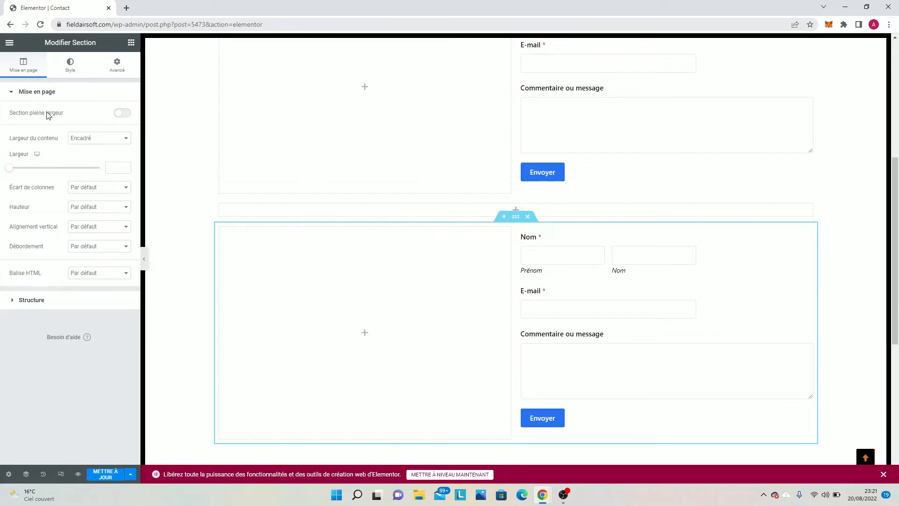
pyautogui.click(77, 69)
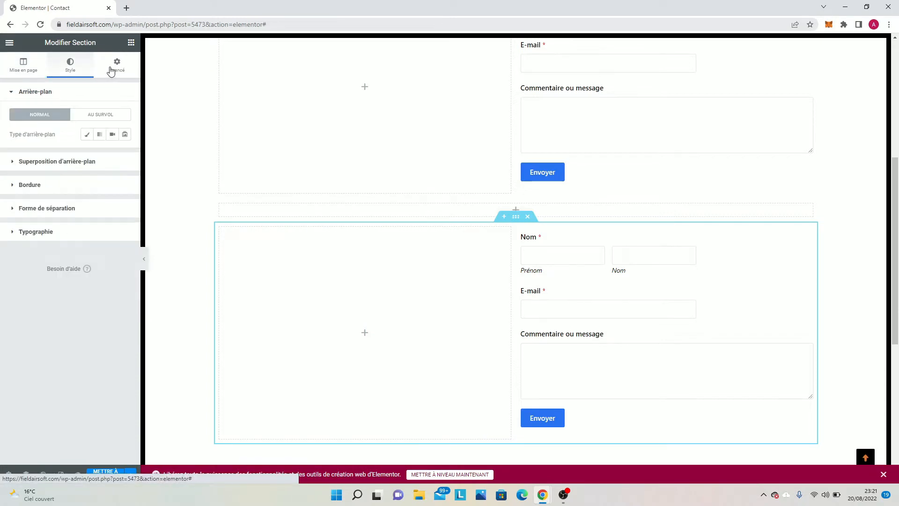
pyautogui.click(110, 70)
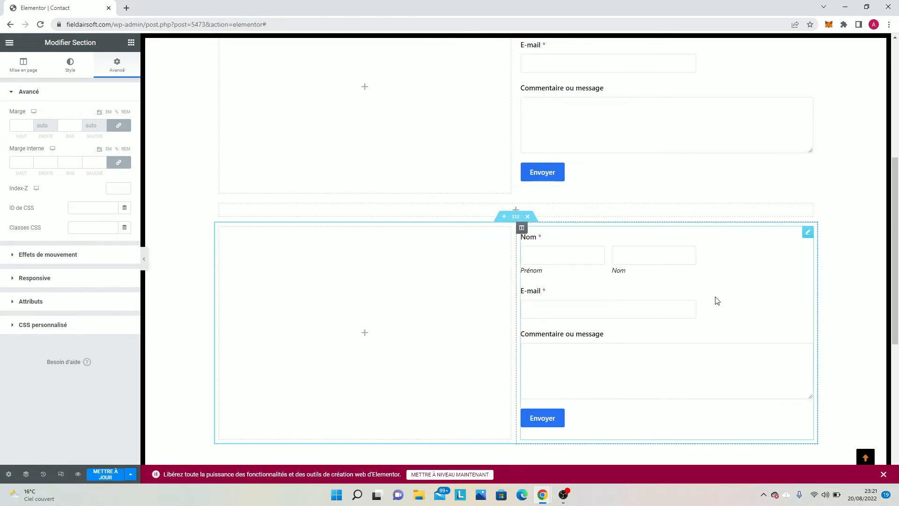
# Step: Place a heading widget in the empty column beside the new form and set its text to "Si vous une question écrivez nous"
pyautogui.click(365, 332)
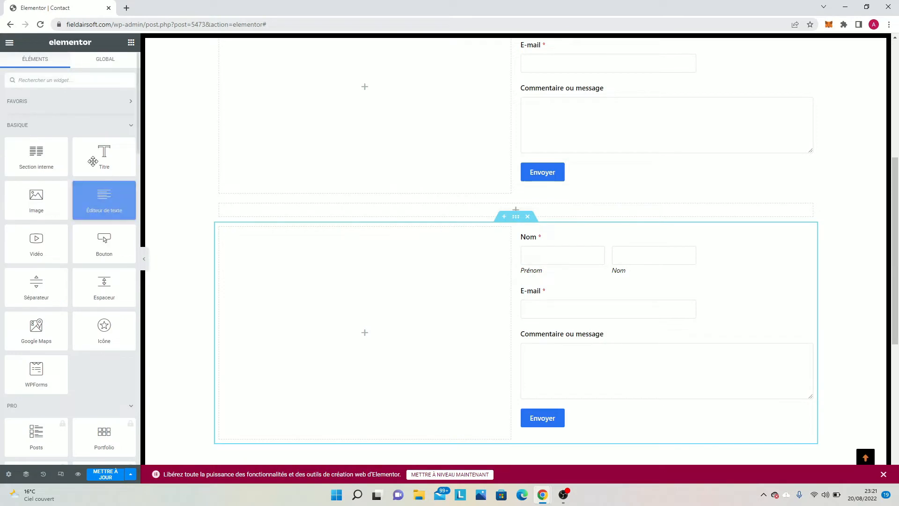
pyautogui.moveTo(91, 159); pyautogui.dragTo(338, 266)
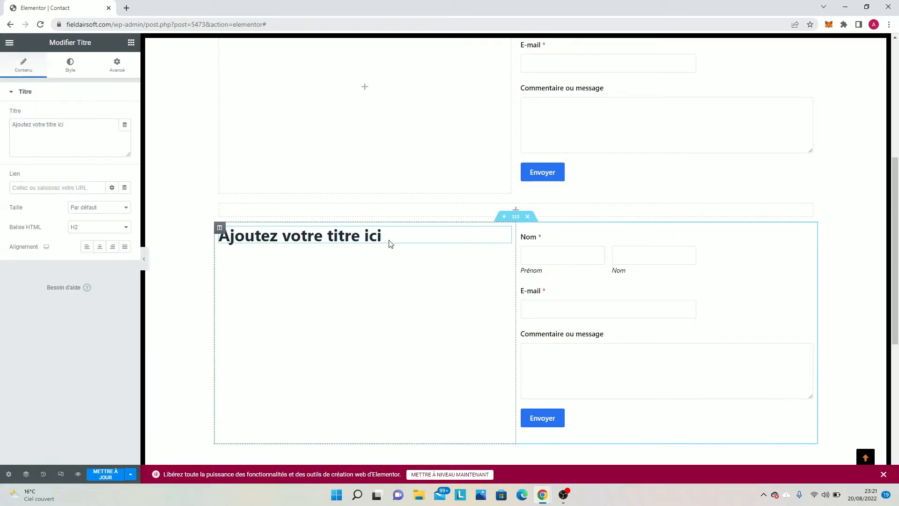
pyautogui.moveTo(395, 235); pyautogui.dragTo(232, 235)
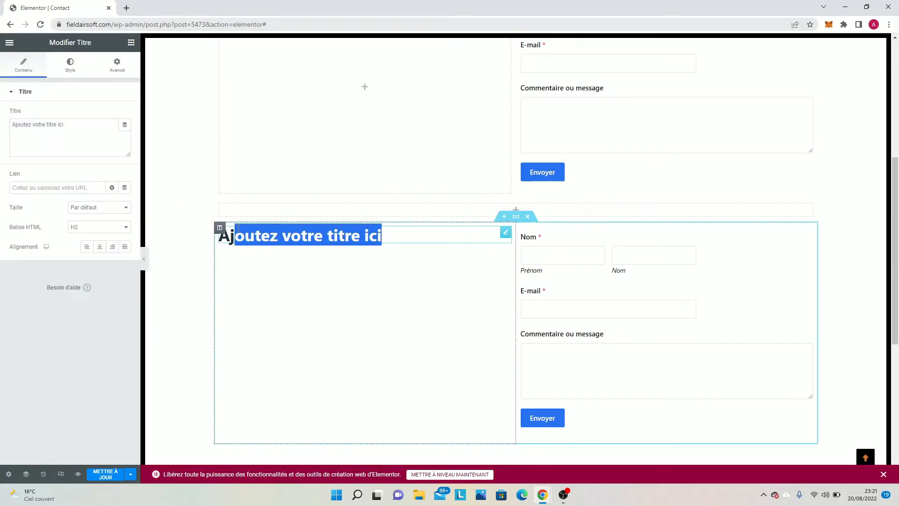
pyautogui.press('BackSpace')
pyautogui.press('BackSpace')
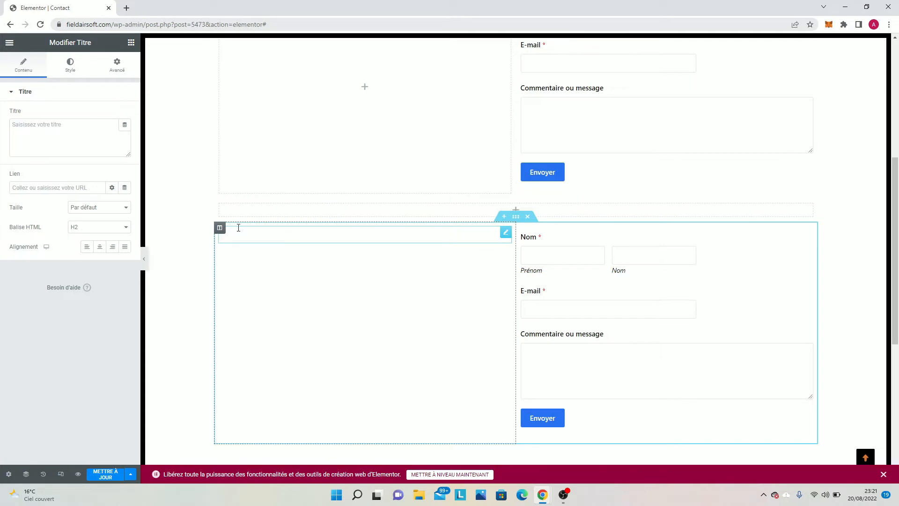
pyautogui.write('Si vous une')
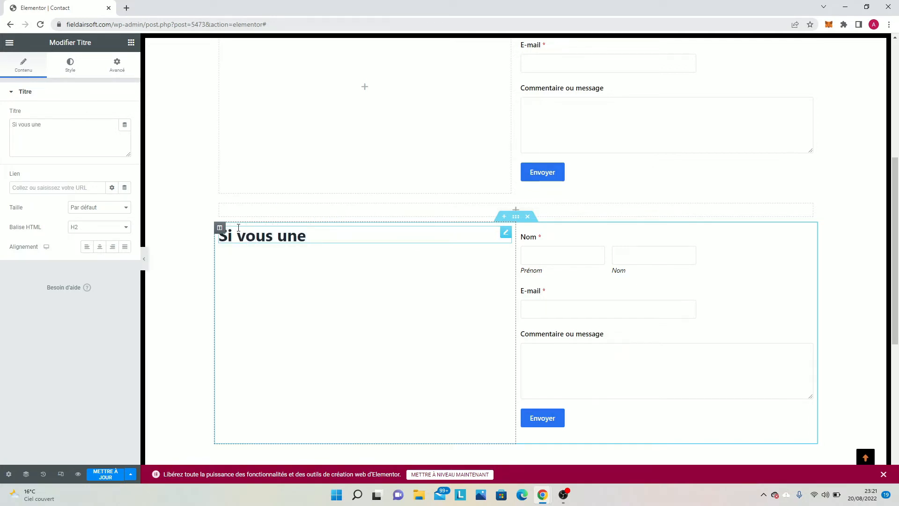
pyautogui.write(' quesiotnn')
pyautogui.press('BackSpace')
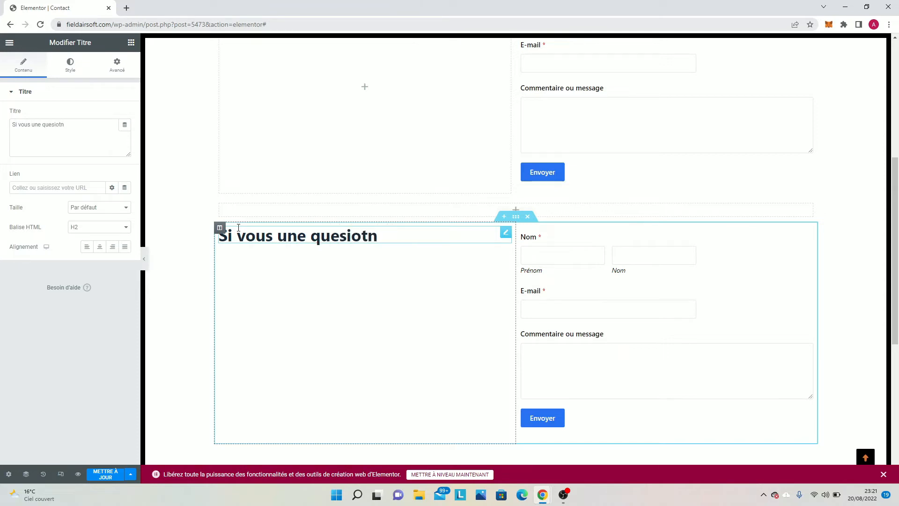
pyautogui.press('BackSpace')
pyautogui.press('BackSpace')
pyautogui.press('BackSpace')
pyautogui.press('BackSpace')
pyautogui.write('tion écr')
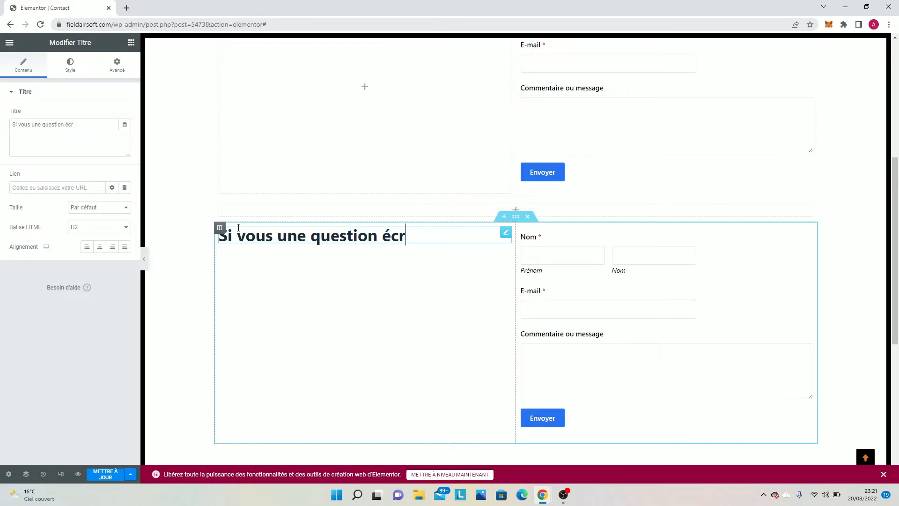
pyautogui.write('ivez-nous')
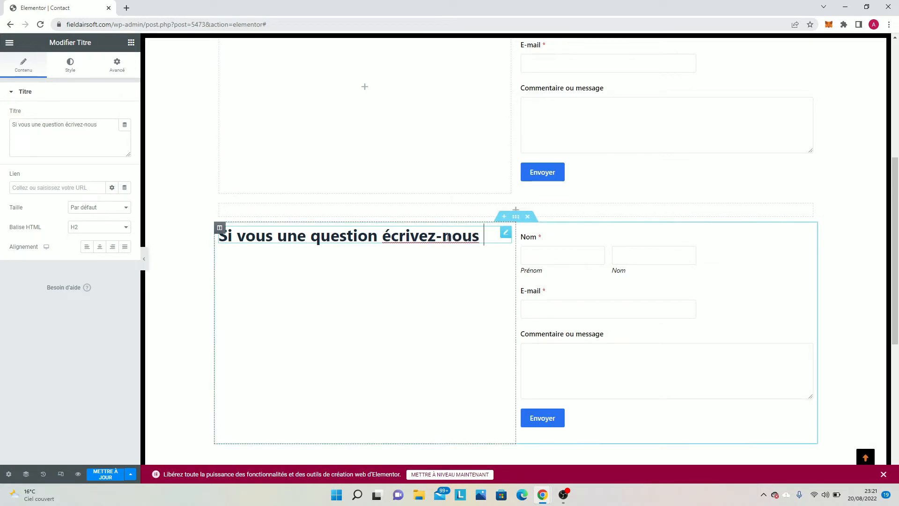
pyautogui.press('BackSpace')
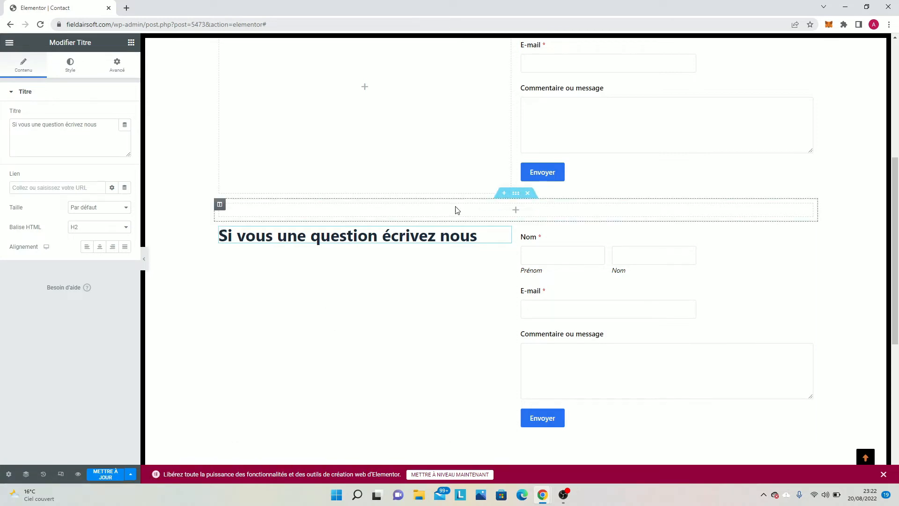
# Step: Add a Google Maps widget in a new full-width section below the last contact form
pyautogui.click(131, 42)
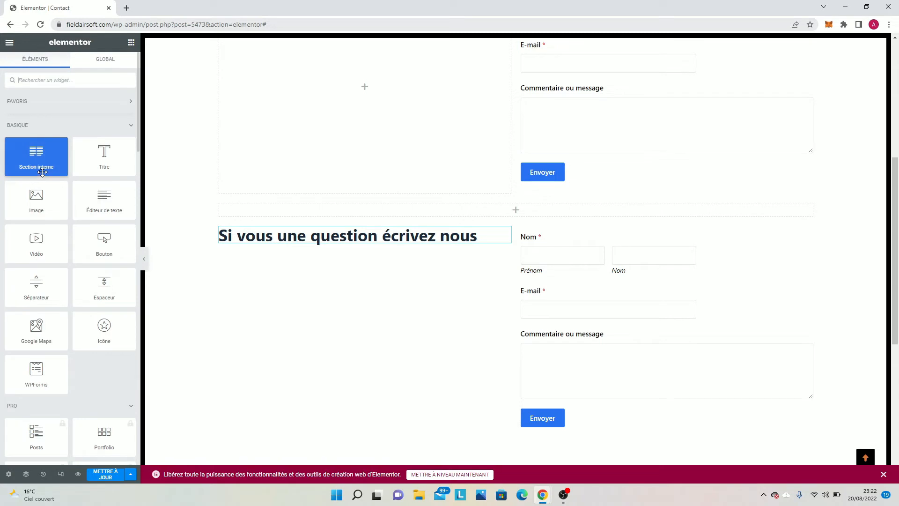
pyautogui.moveTo(104, 194); pyautogui.dragTo(316, 318)
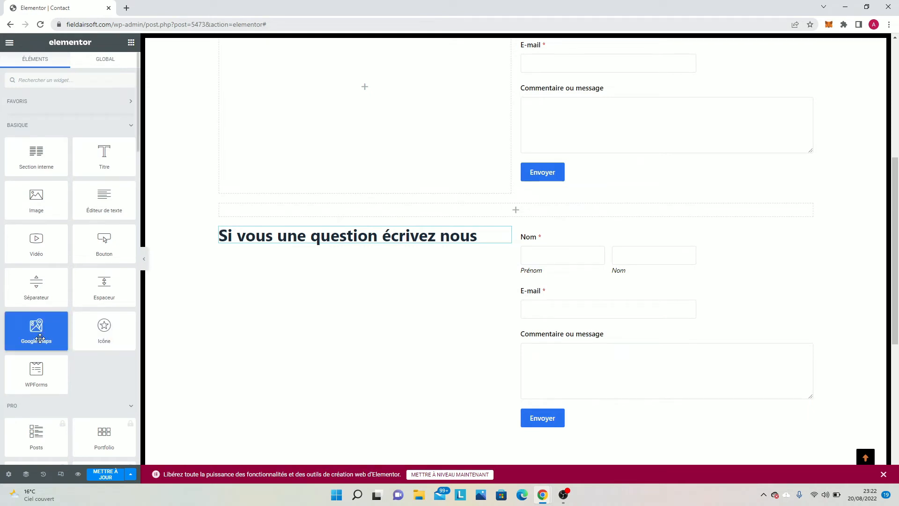
pyautogui.moveTo(39, 337); pyautogui.dragTo(387, 375)
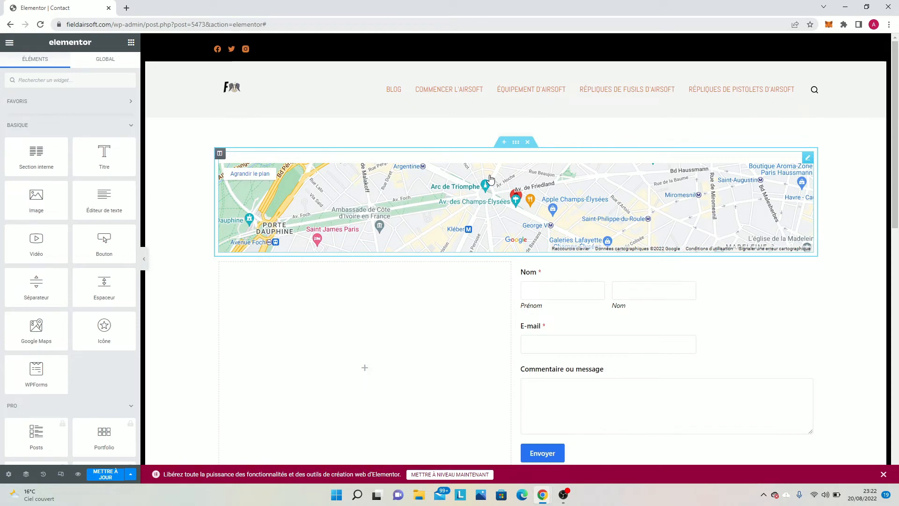
pyautogui.hotkey('ctrl', 'z')
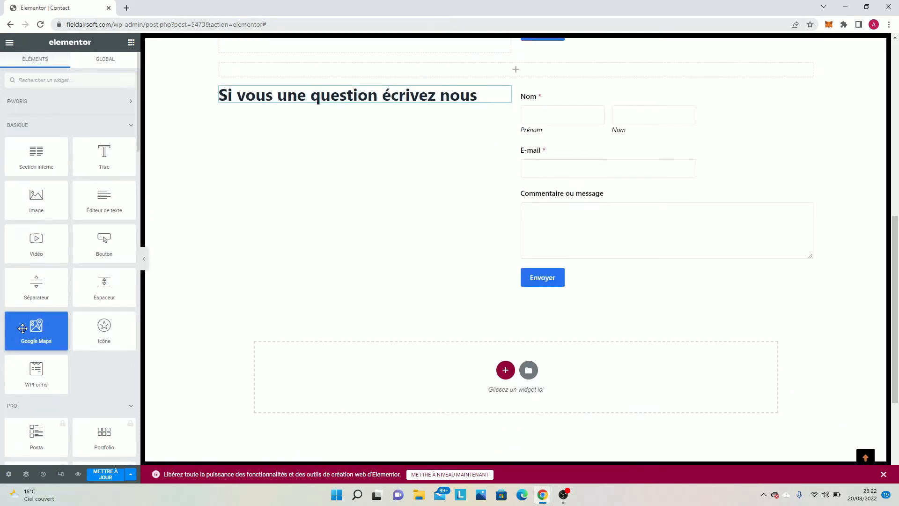
pyautogui.moveTo(24, 330); pyautogui.dragTo(497, 366)
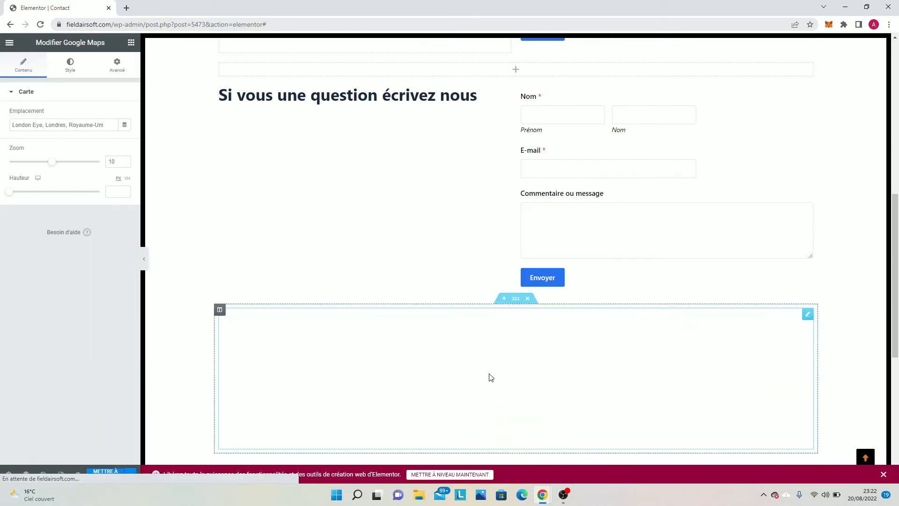
pyautogui.scroll(-3, 507, 335)
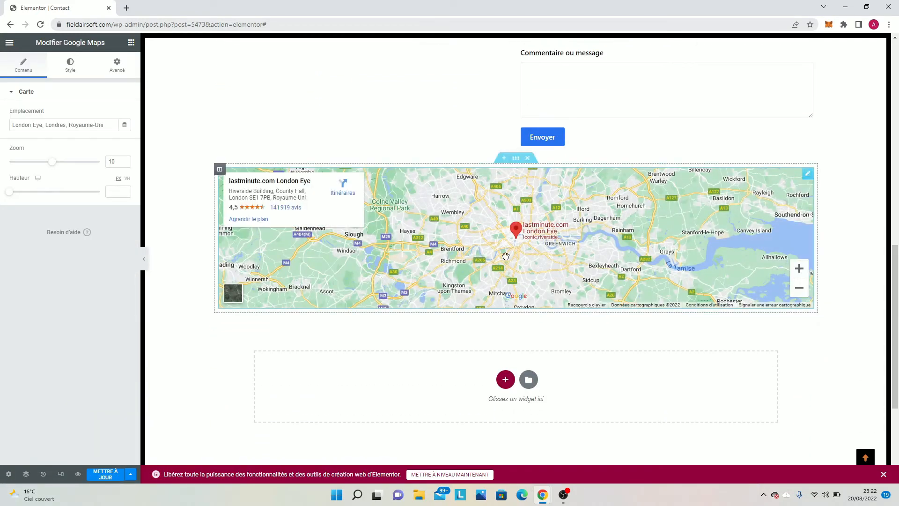
pyautogui.click(111, 125)
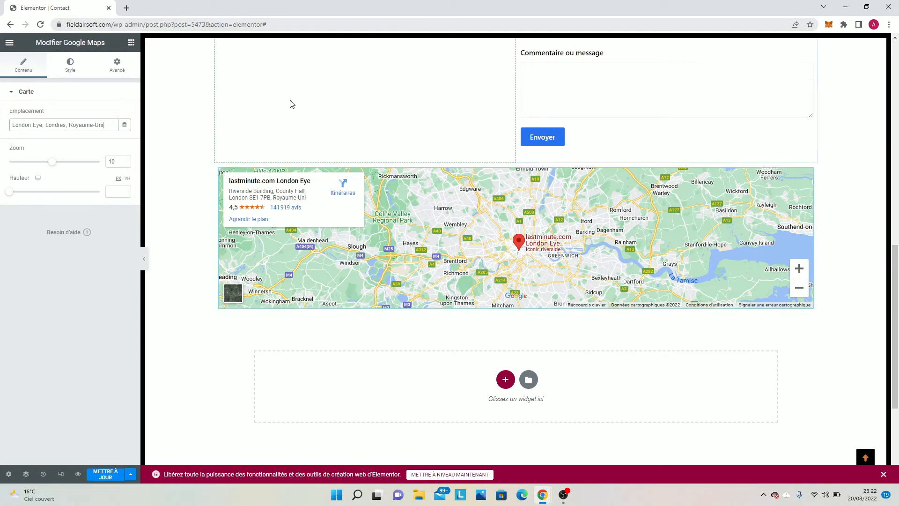
# Step: Delete the original two-column form section and the original Paris map section above the new content
pyautogui.scroll(9, 291, 101)
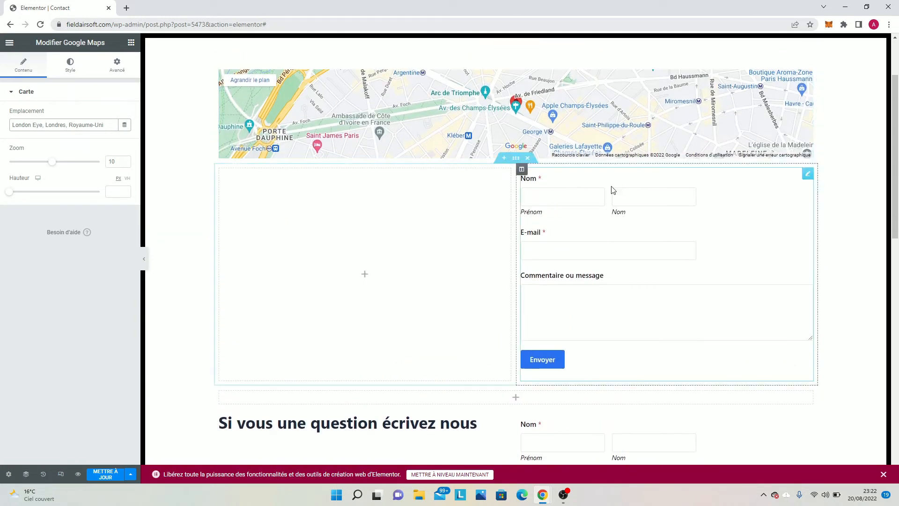
pyautogui.click(527, 159)
pyautogui.scroll(2, 529, 160)
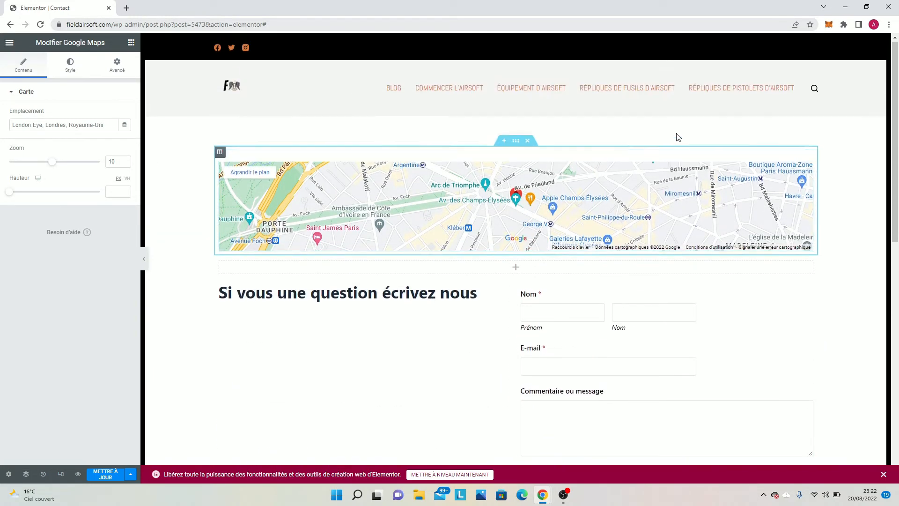
pyautogui.click(528, 142)
pyautogui.scroll(-1, 468, 155)
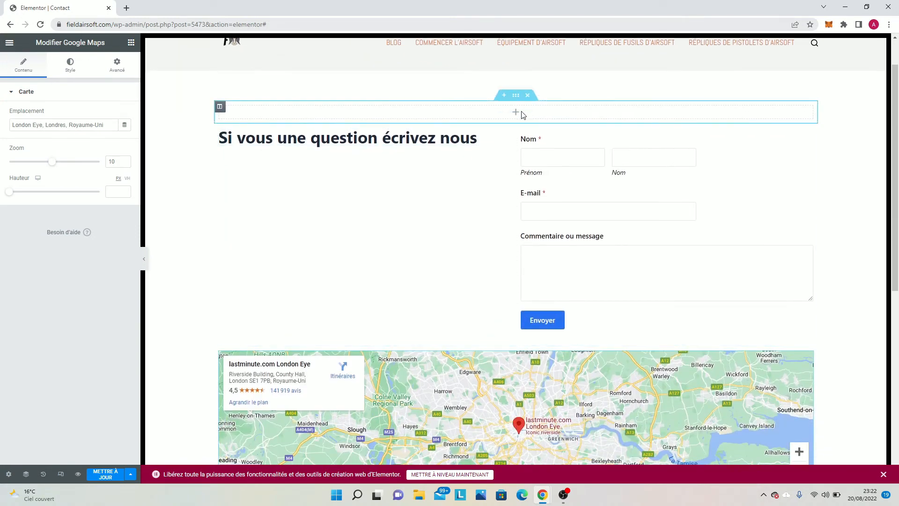
pyautogui.click(70, 69)
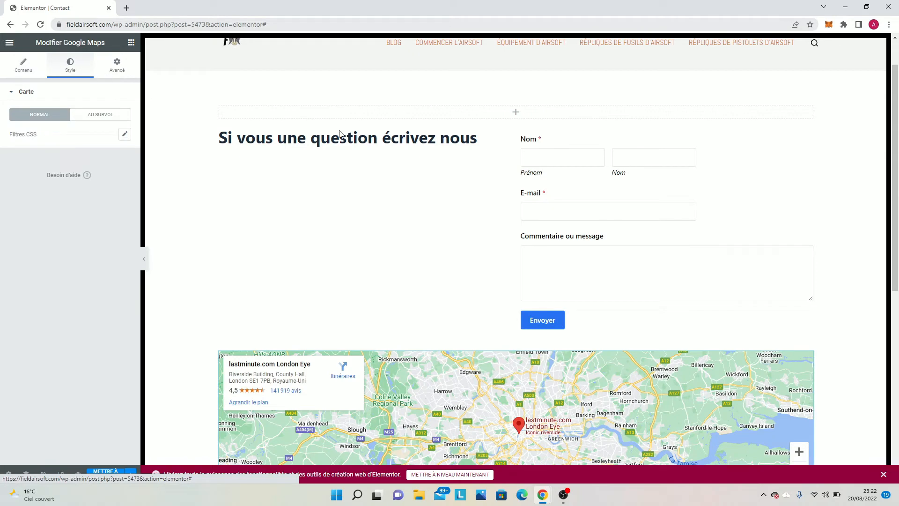
pyautogui.scroll(-1, 384, 149)
pyautogui.scroll(2, 425, 164)
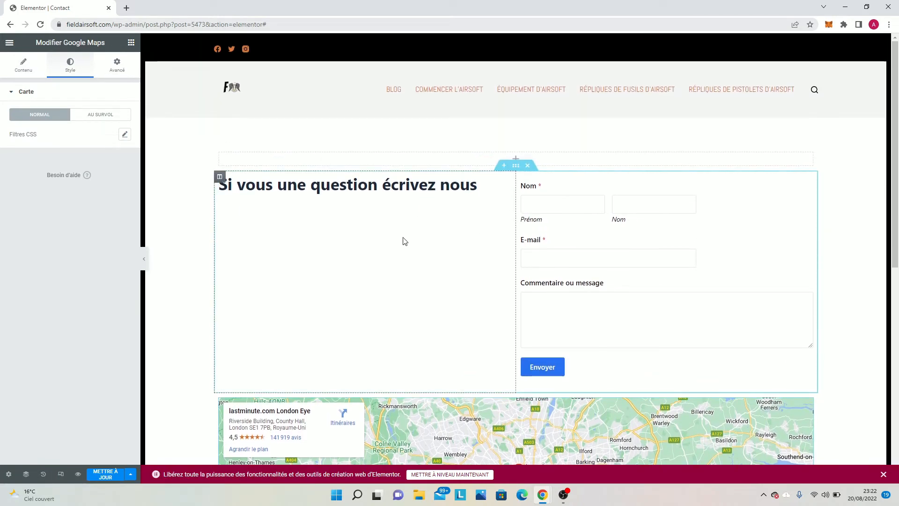
# Step: Place a WPForms widget under the heading in the left column, using the "Formulaire de contact simple" form
pyautogui.click(131, 42)
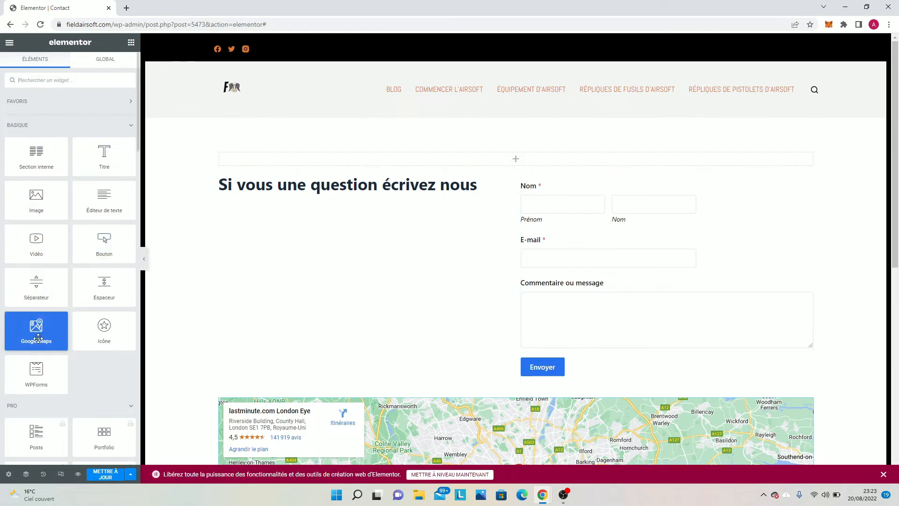
pyautogui.moveTo(37, 370); pyautogui.dragTo(384, 190)
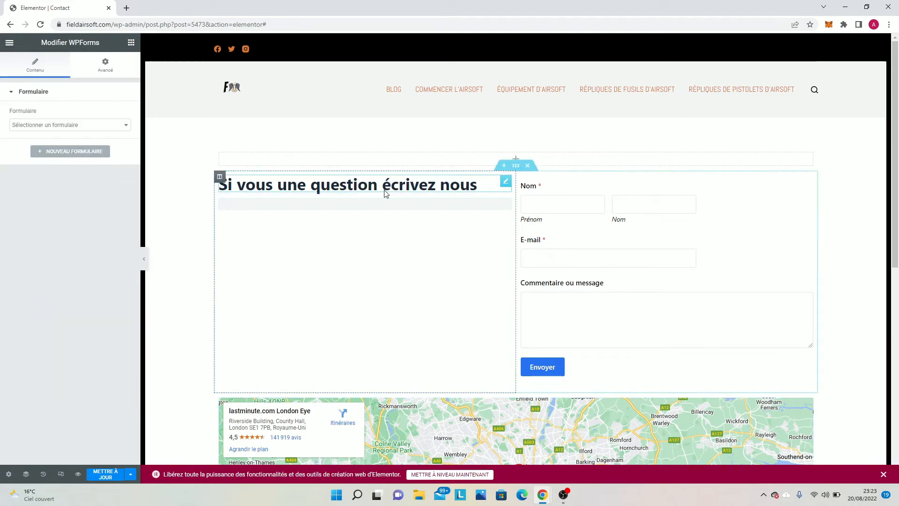
pyautogui.click(361, 262)
pyautogui.click(355, 285)
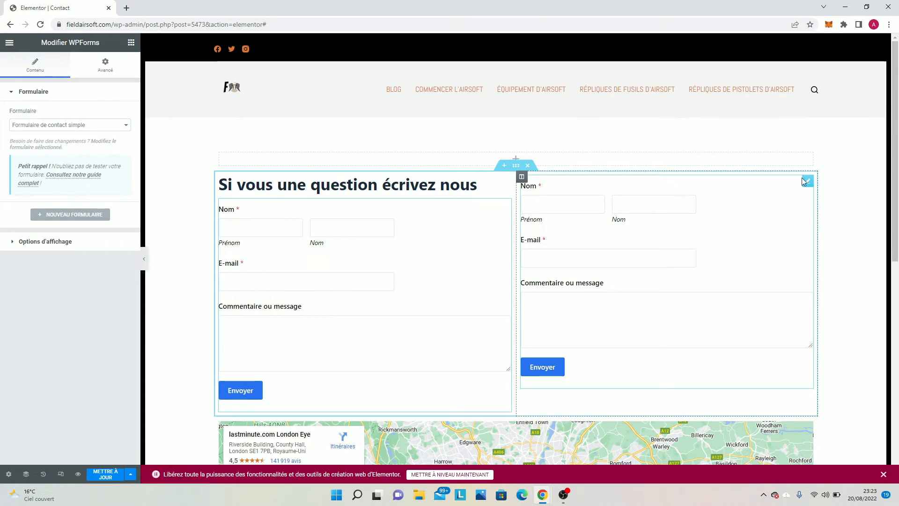
# Step: Delete the two-column section that holds the heading and both contact forms
pyautogui.click(806, 183)
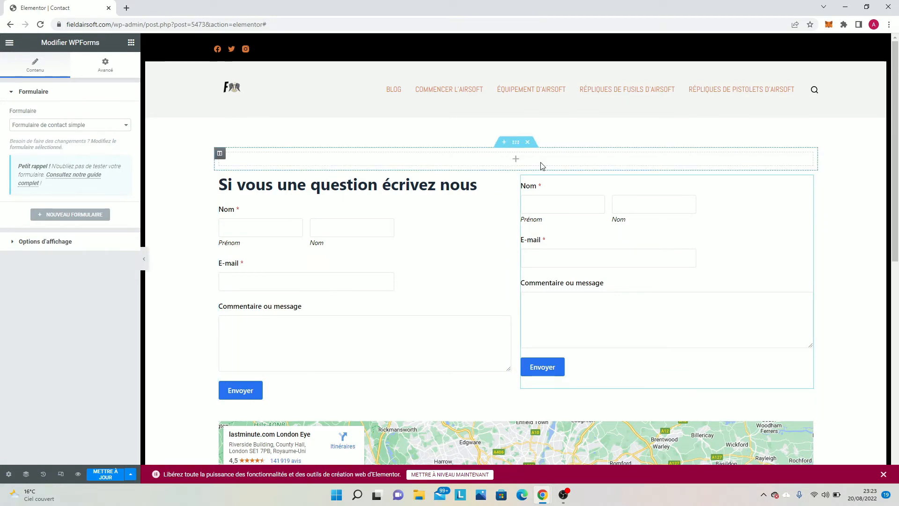
pyautogui.click(528, 166)
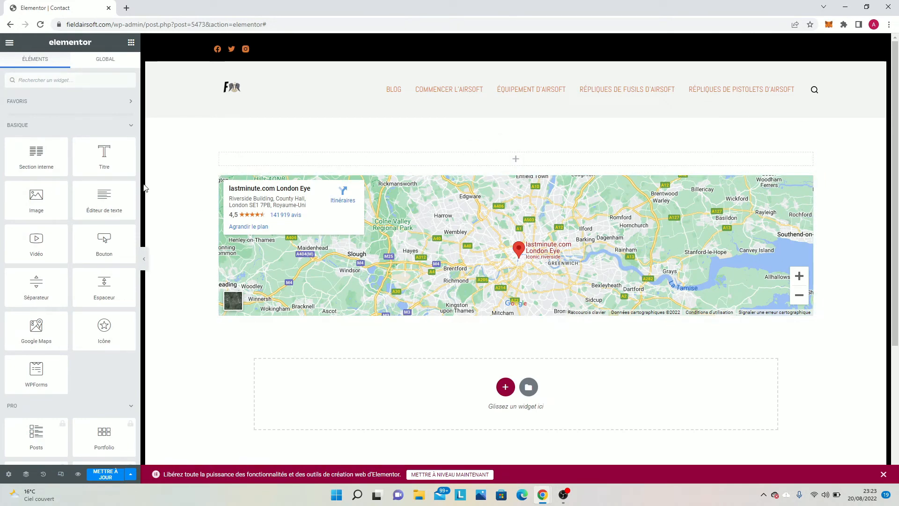
# Step: Add a Titre widget in the empty section above the London map, reading "Si vous avez unne demande écrivez nous juste en dessous"
pyautogui.moveTo(104, 155); pyautogui.dragTo(532, 162)
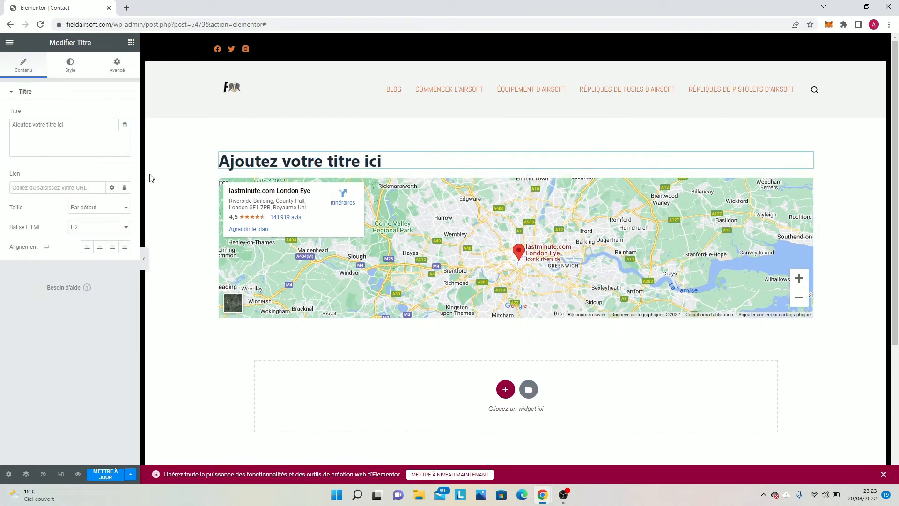
pyautogui.moveTo(66, 125); pyautogui.dragTo(10, 130)
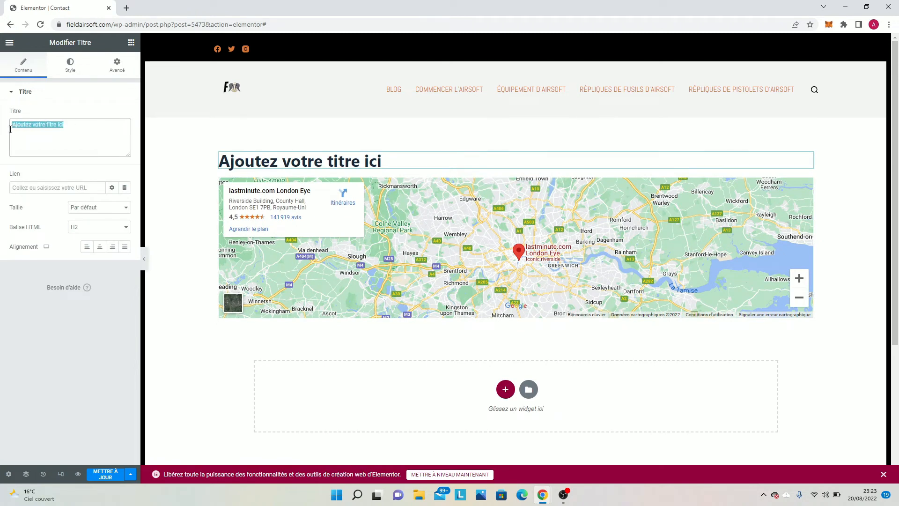
pyautogui.press('BackSpace')
pyautogui.write('Si ')
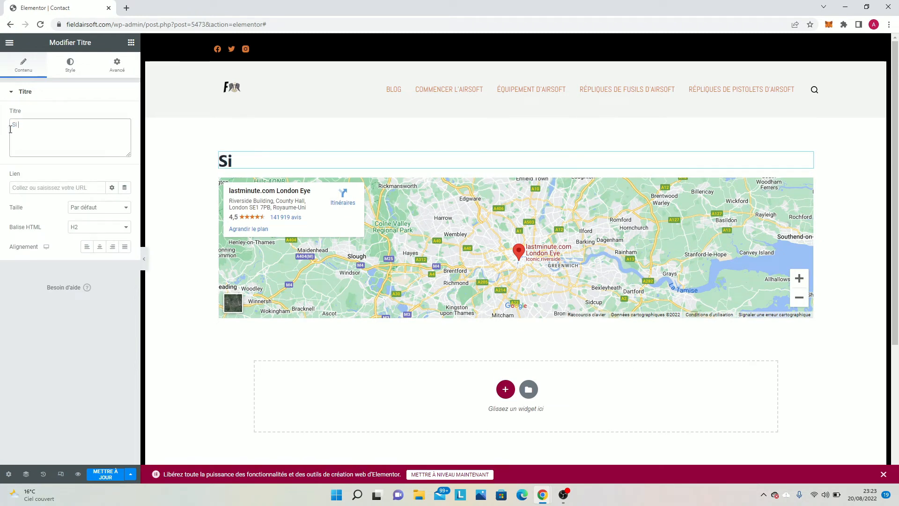
pyautogui.write('vous avez')
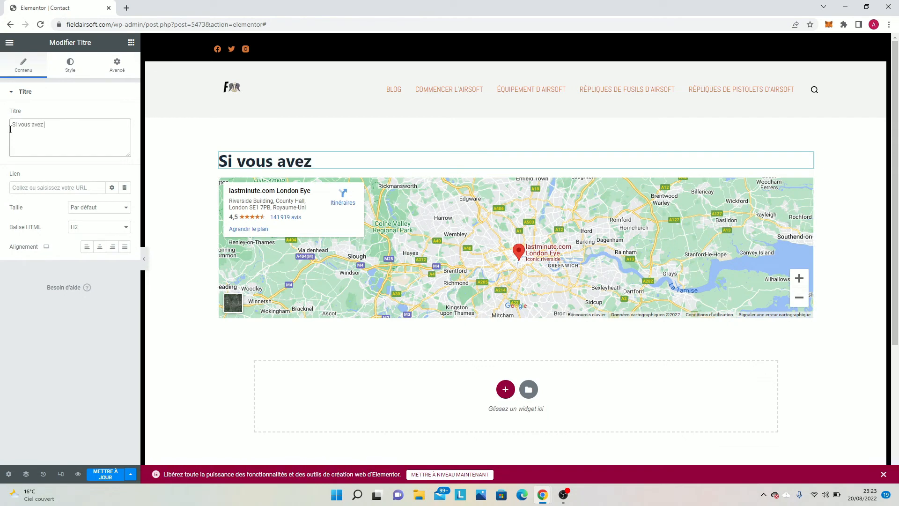
pyautogui.write(' unne')
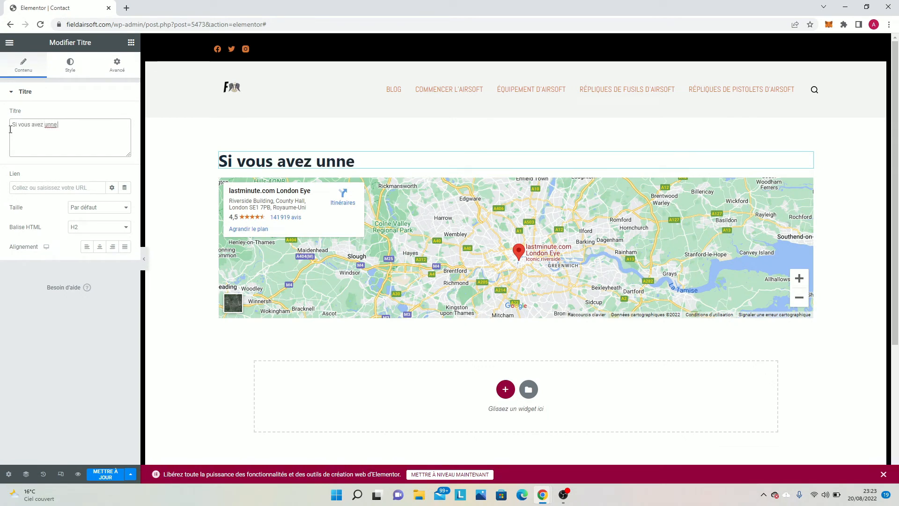
pyautogui.write(' demande')
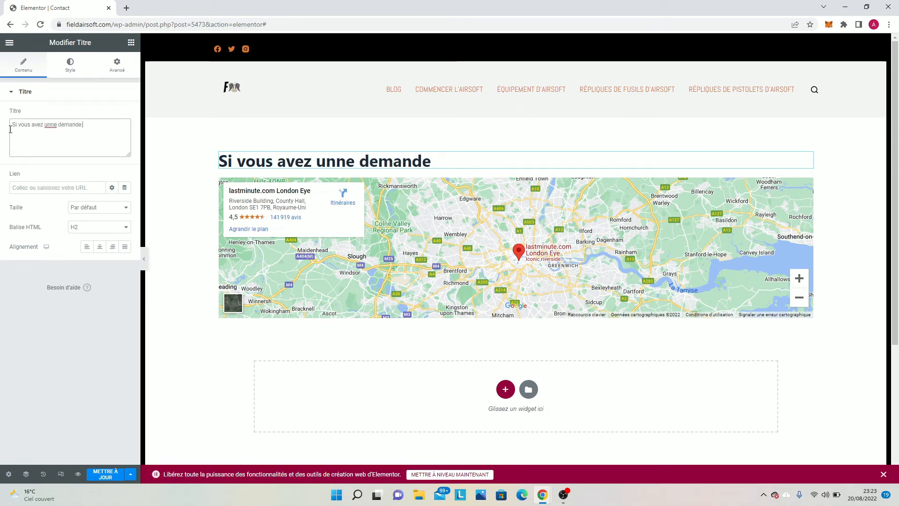
pyautogui.write(' écrive')
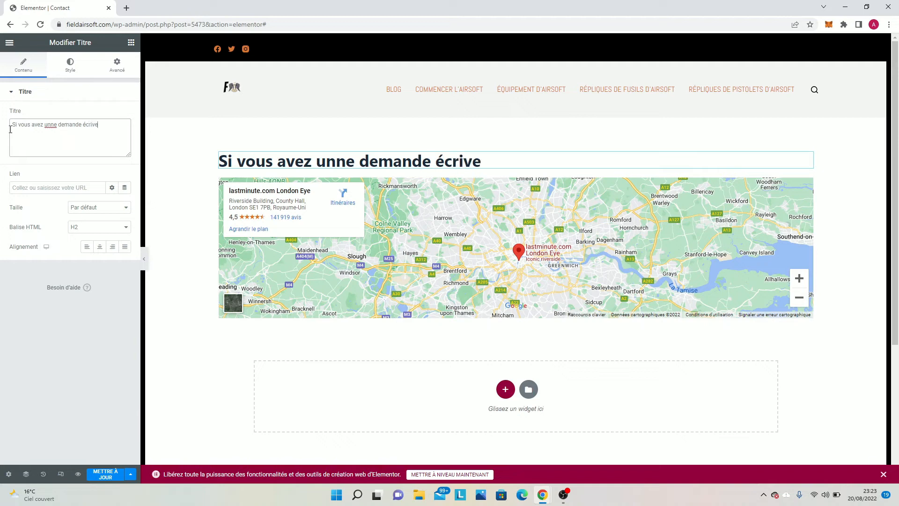
pyautogui.write('z nous jus')
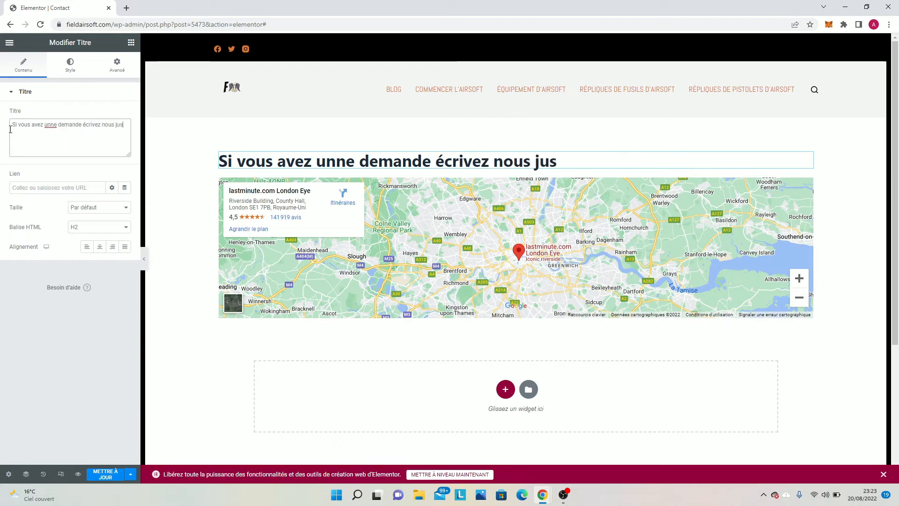
pyautogui.write('te en dessous')
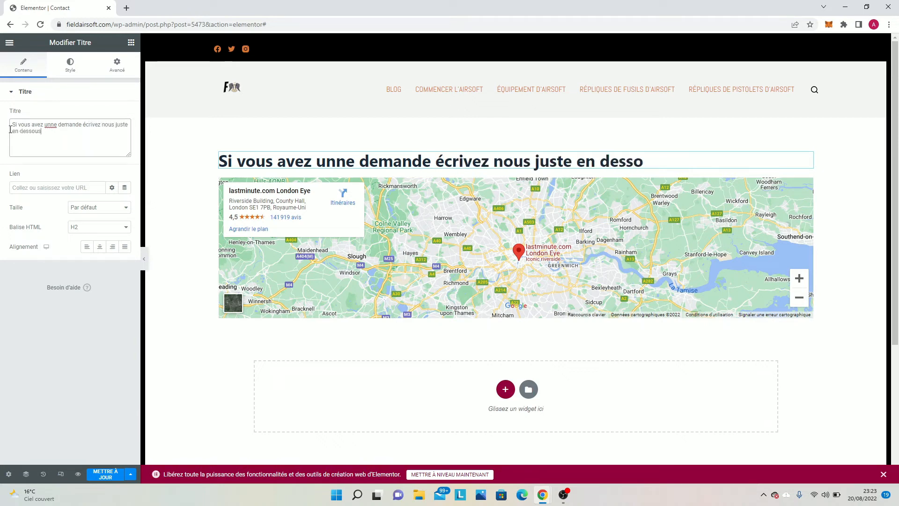
# Step: Place a WPForms widget between the heading and the map, using the "Formulaire de contact simple" form
pyautogui.click(174, 140)
pyautogui.moveTo(9, 365); pyautogui.dragTo(486, 169)
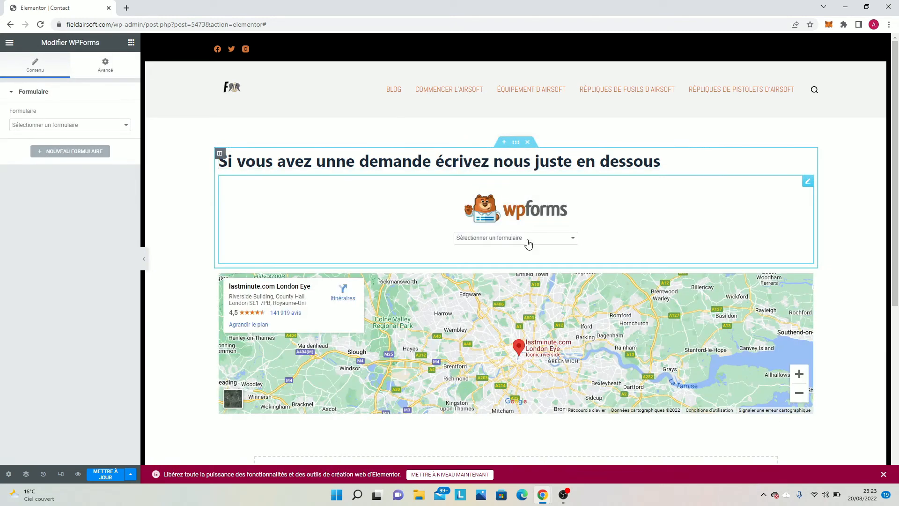
pyautogui.click(528, 244)
pyautogui.click(516, 257)
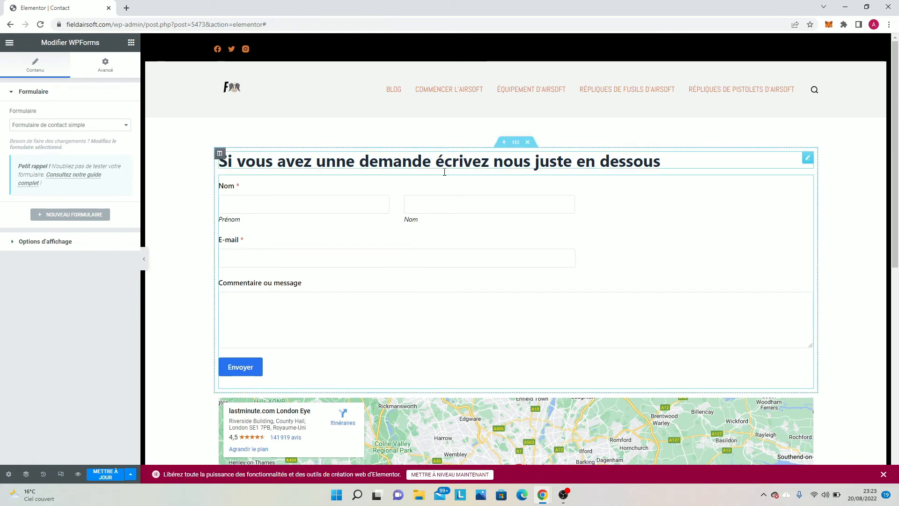
# Step: Correct the misspelled word "unne" to "une" in the heading above the form
pyautogui.click(340, 161)
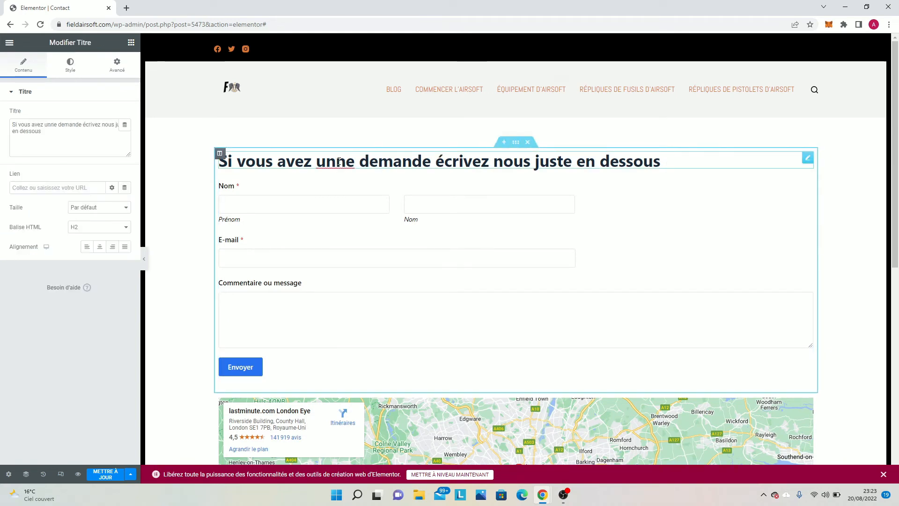
pyautogui.click(339, 161)
pyautogui.press('BackSpace')
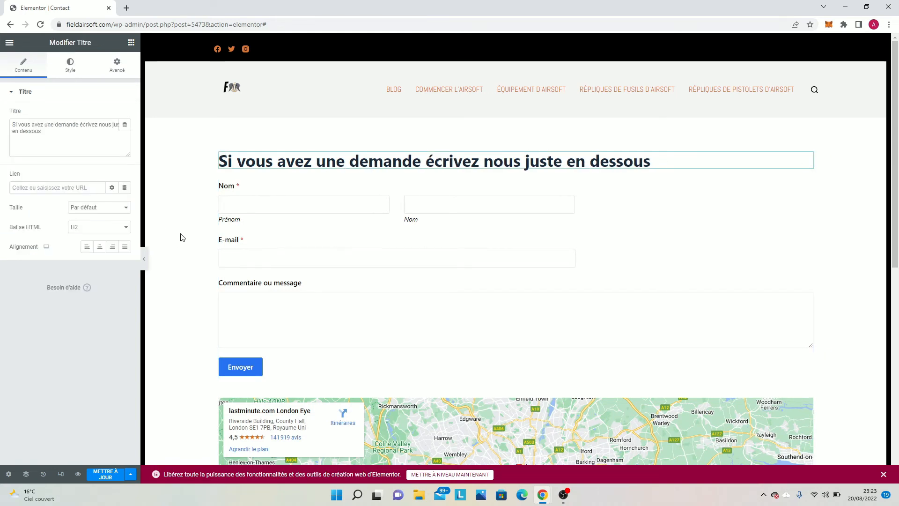
# Step: Try linked outer margins of 11 px and -26 px on all sides of the contact form widget
pyautogui.click(314, 240)
pyautogui.scroll(-3, 431, 258)
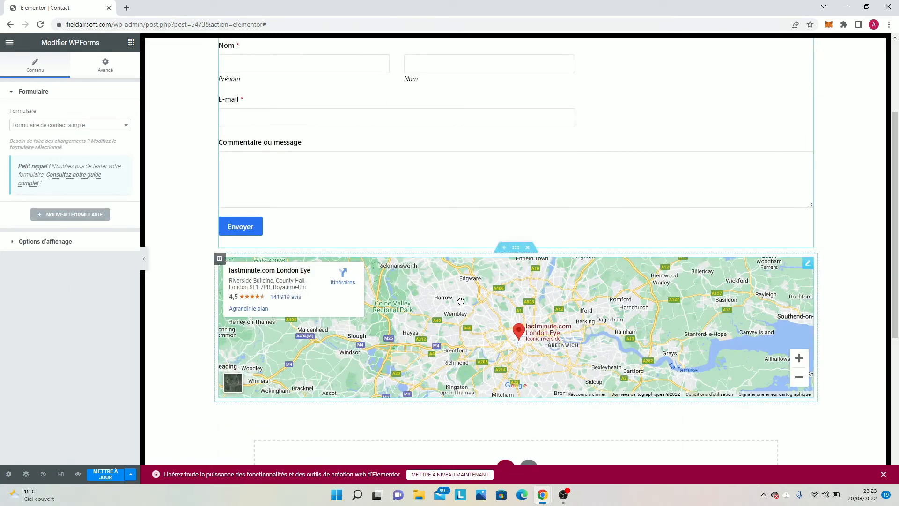
pyautogui.scroll(3, 172, 136)
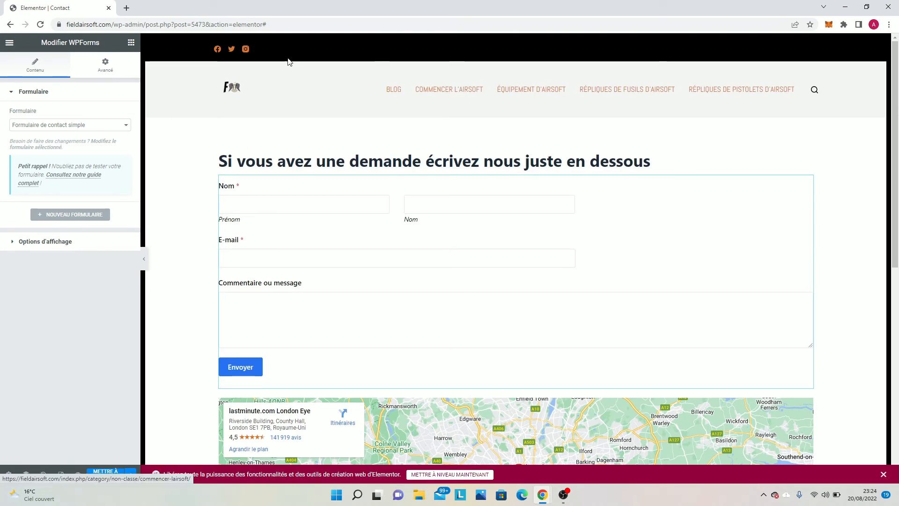
pyautogui.click(99, 75)
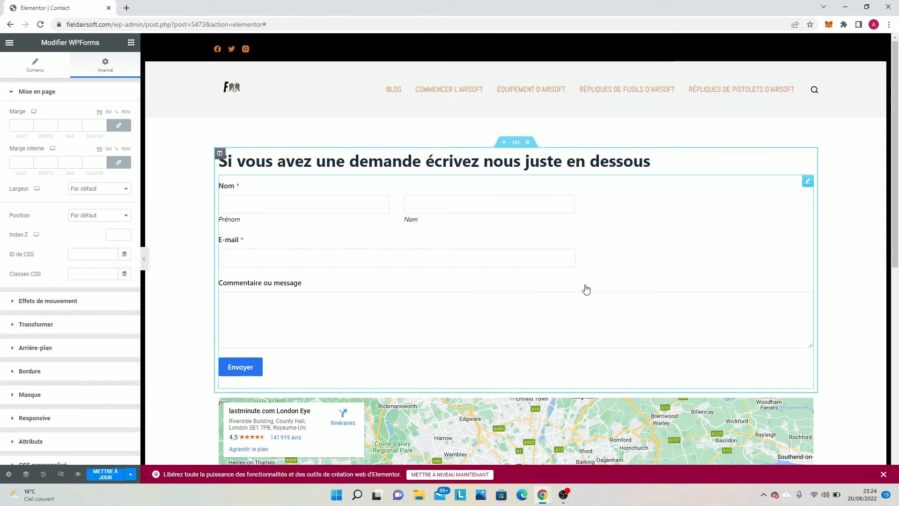
pyautogui.click(100, 124)
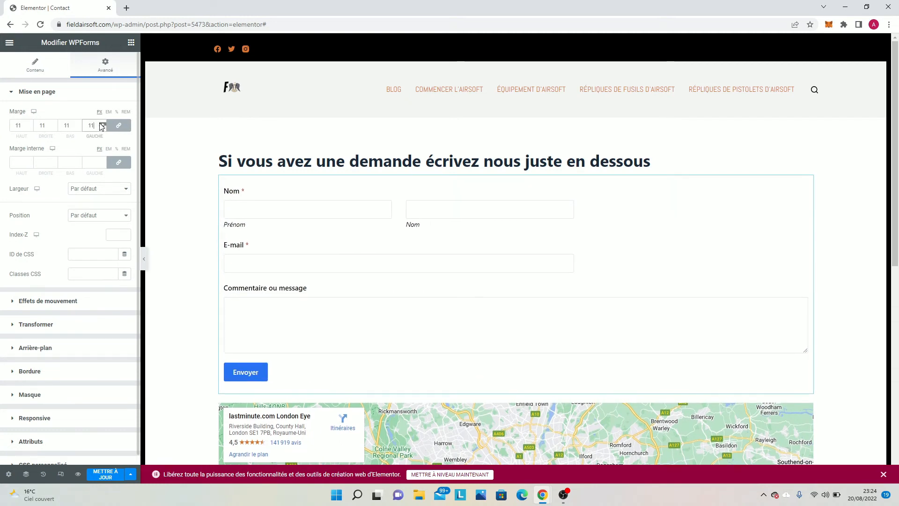
pyautogui.moveTo(101, 125); pyautogui.dragTo(103, 130)
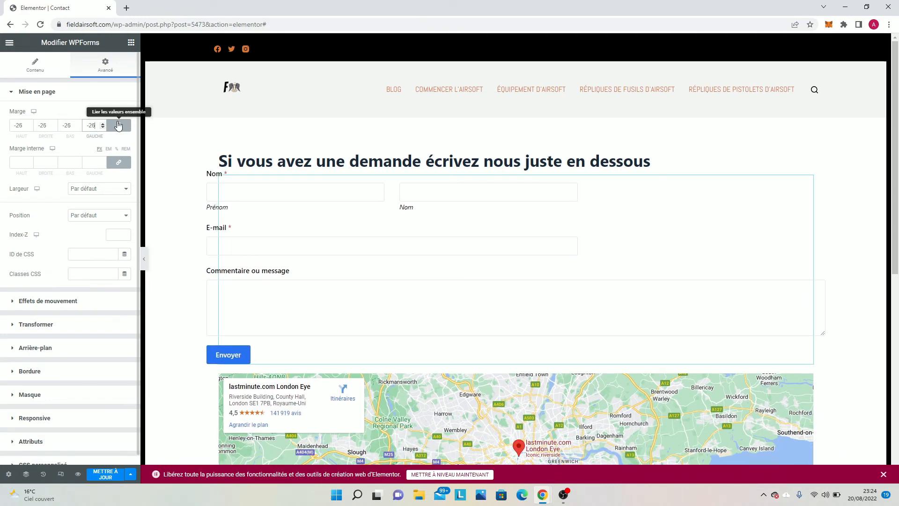
# Step: Unlink the contact form's outer margins and try -40 px on the left and -45 px on the right
pyautogui.click(119, 129)
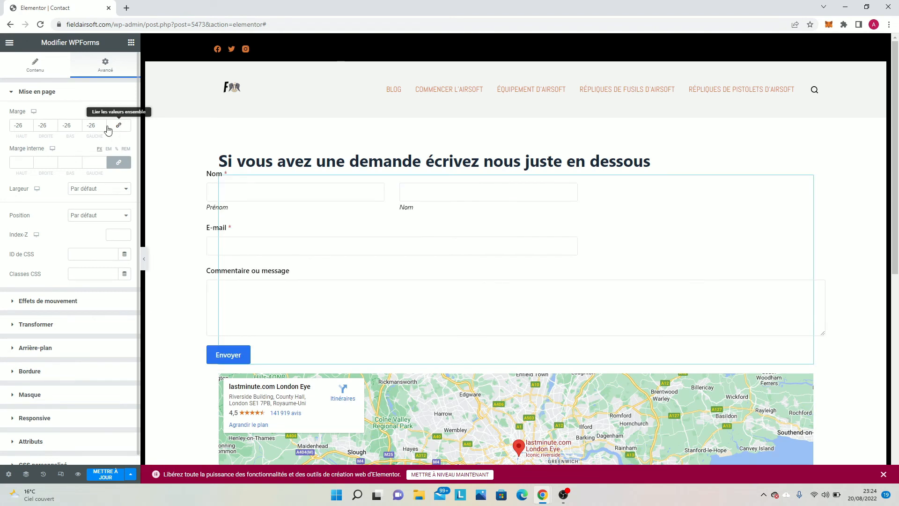
pyautogui.moveTo(103, 130); pyautogui.dragTo(103, 129)
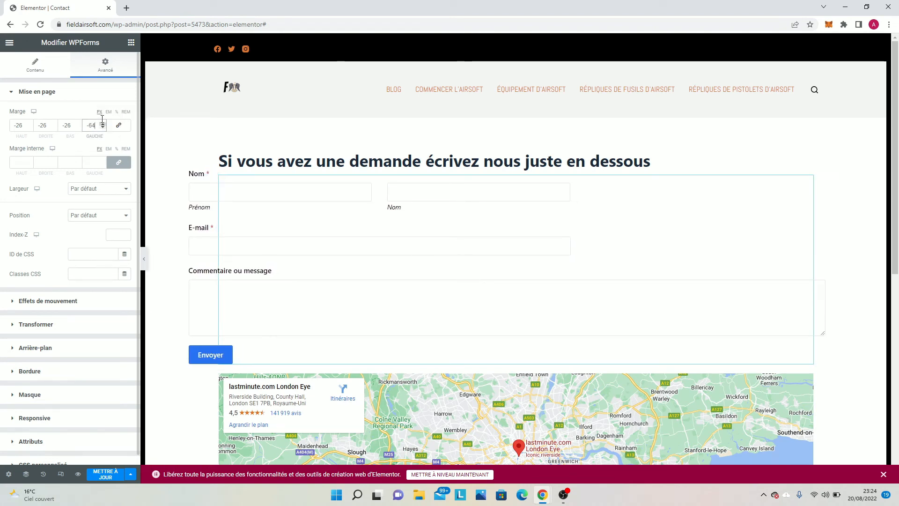
pyautogui.moveTo(102, 126); pyautogui.dragTo(54, 127)
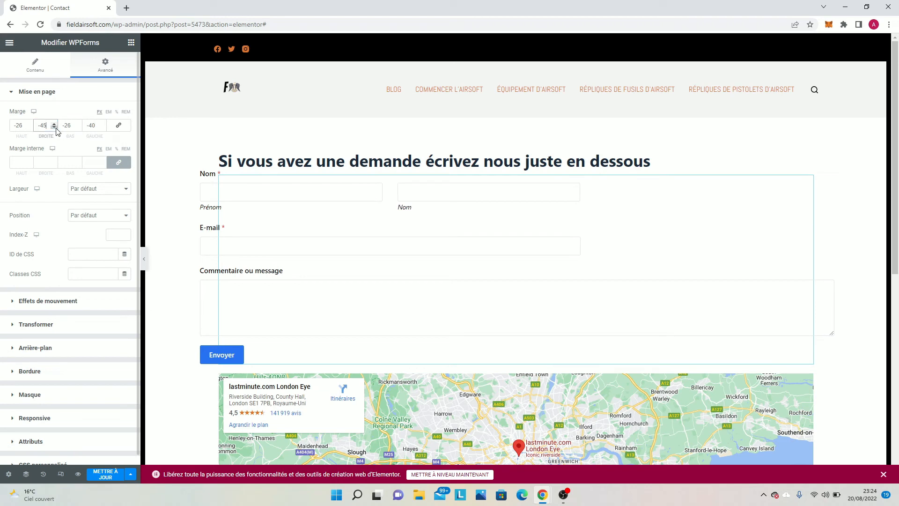
# Step: Relink the contact form's outer margins and set all four sides to 0 px
pyautogui.click(118, 125)
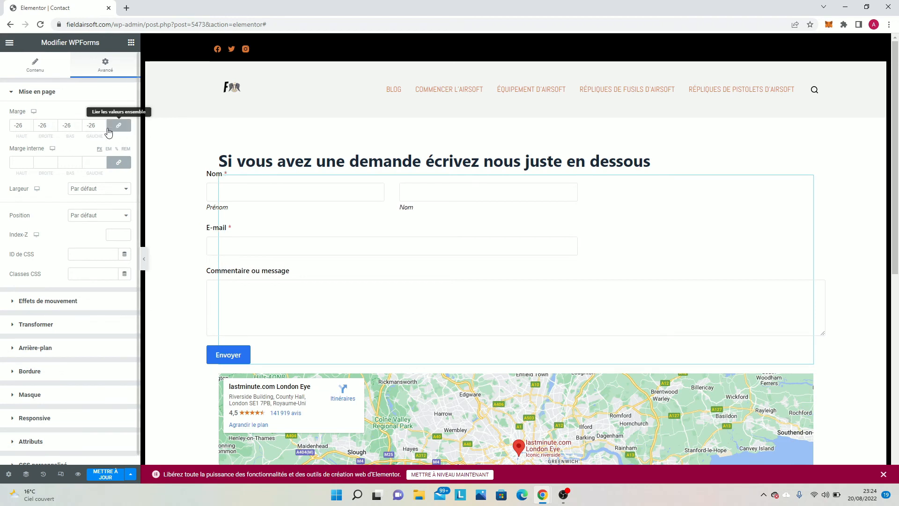
pyautogui.moveTo(103, 127); pyautogui.dragTo(103, 127)
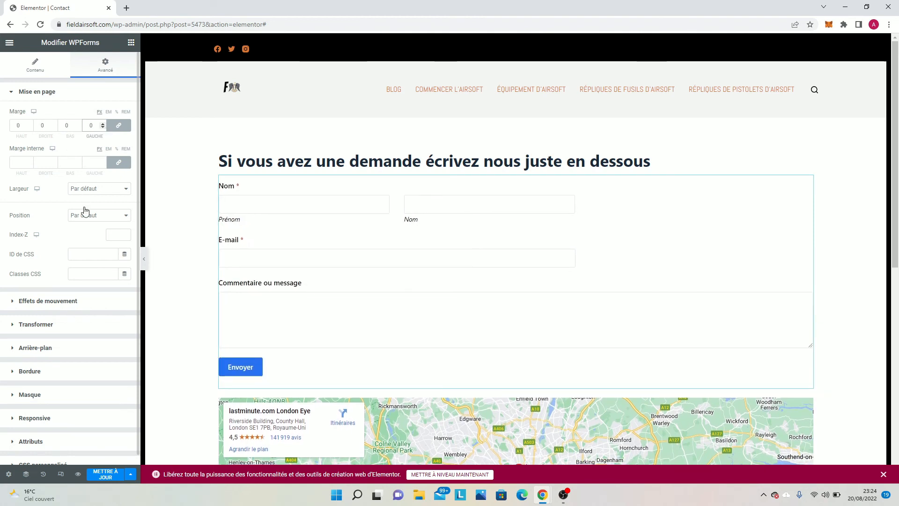
# Step: Try the Absolu position on the contact form widget, and return it to Par défaut
pyautogui.scroll(-1, 94, 223)
pyautogui.click(100, 207)
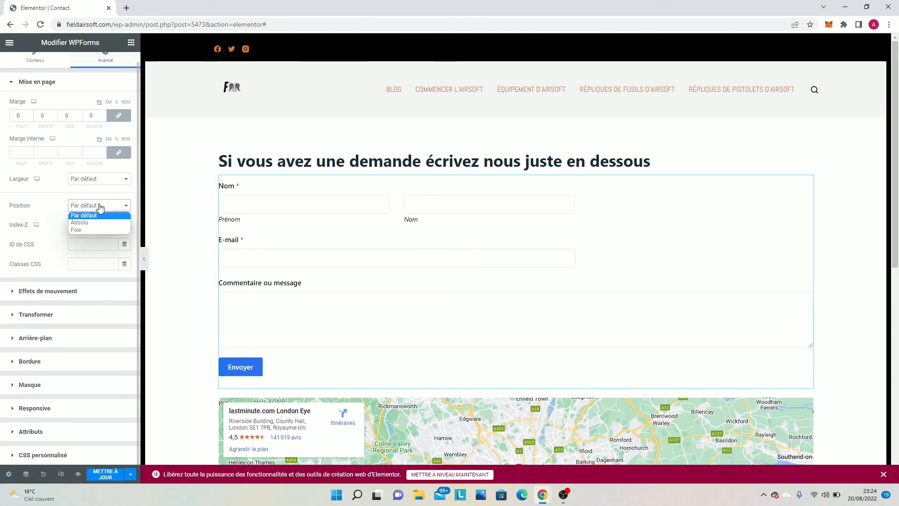
pyautogui.click(99, 222)
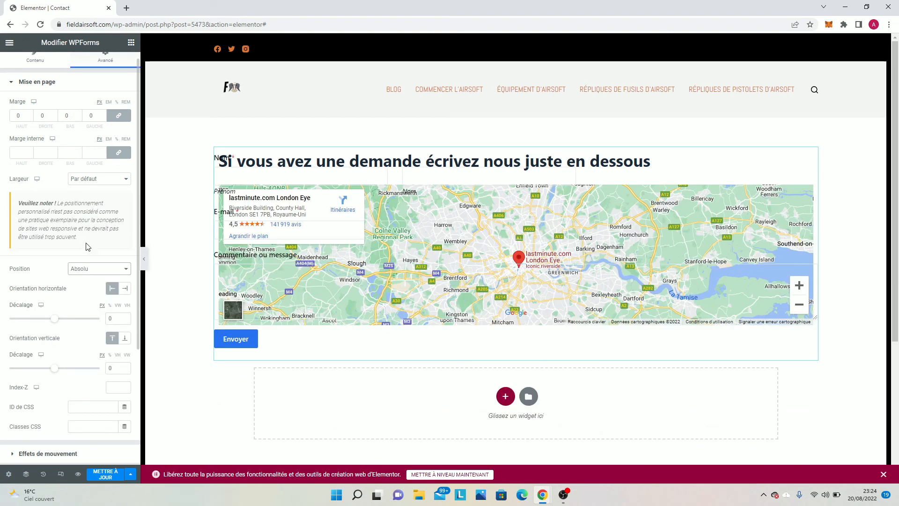
pyautogui.click(81, 266)
pyautogui.click(87, 276)
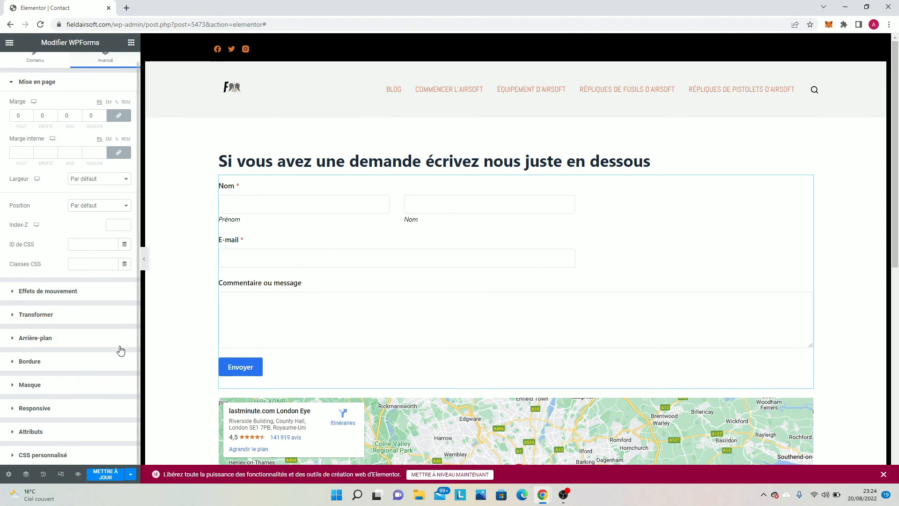
# Step: Update the Contact page and review its heading, contact form and map from top to bottom
pyautogui.click(105, 475)
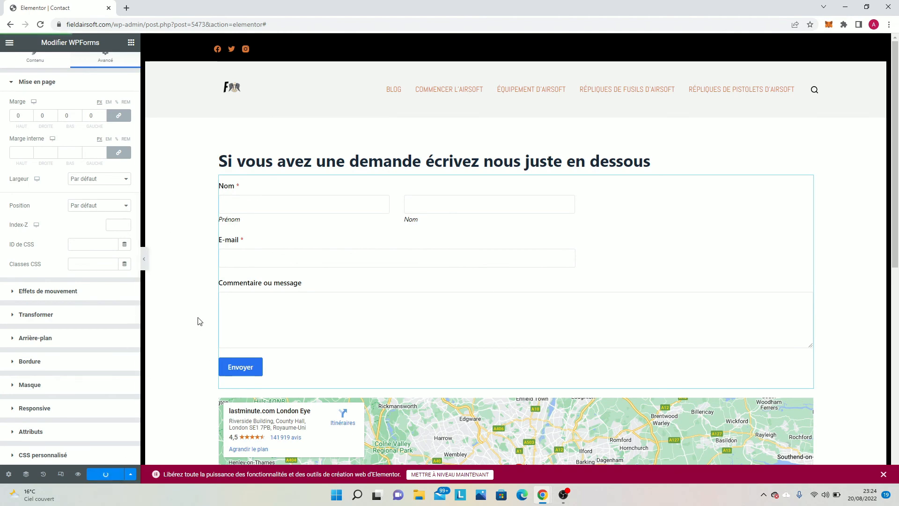
pyautogui.scroll(-3, 200, 321)
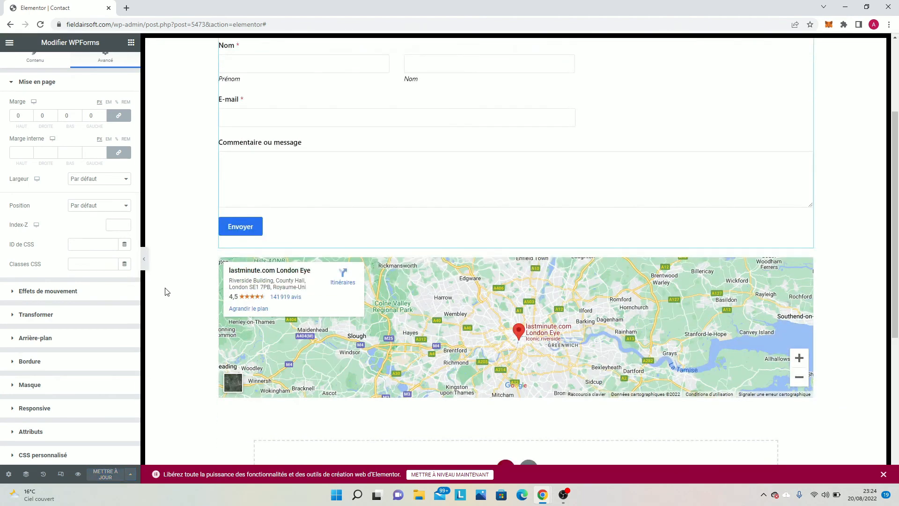
pyautogui.scroll(3, 350, 161)
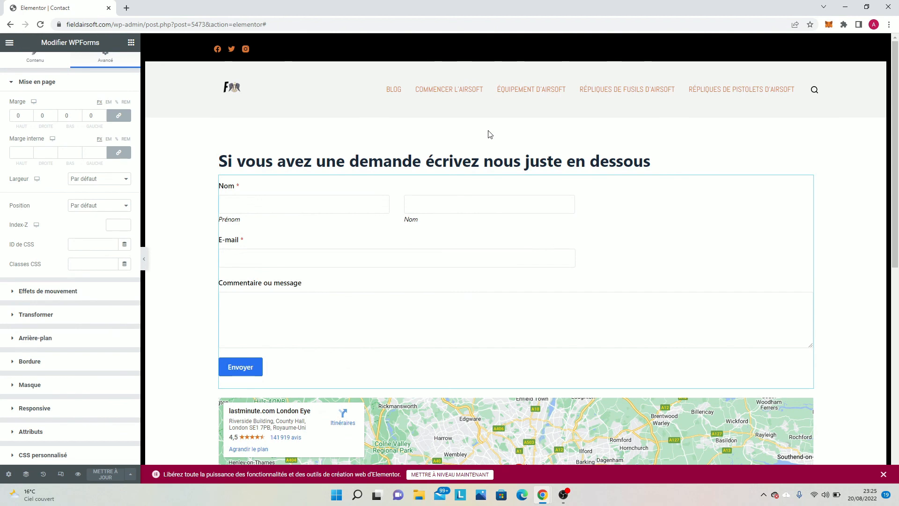
pyautogui.scroll(-6, 489, 135)
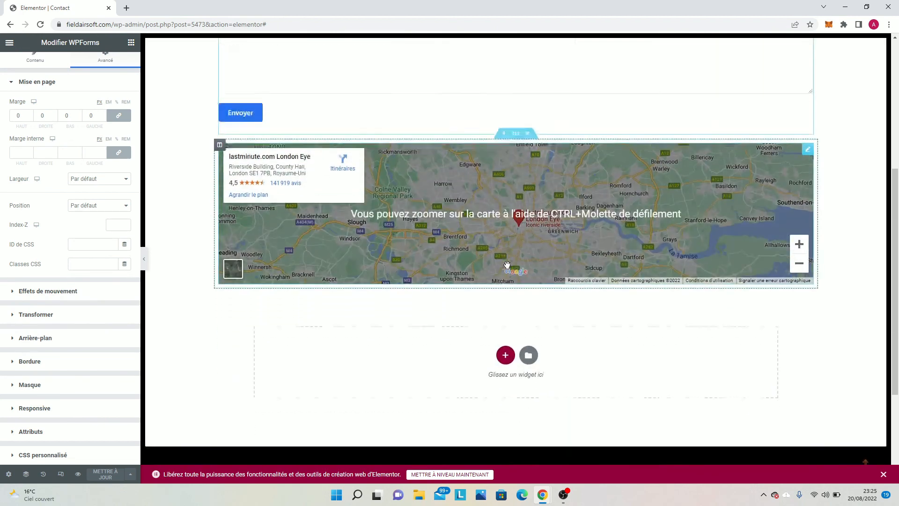